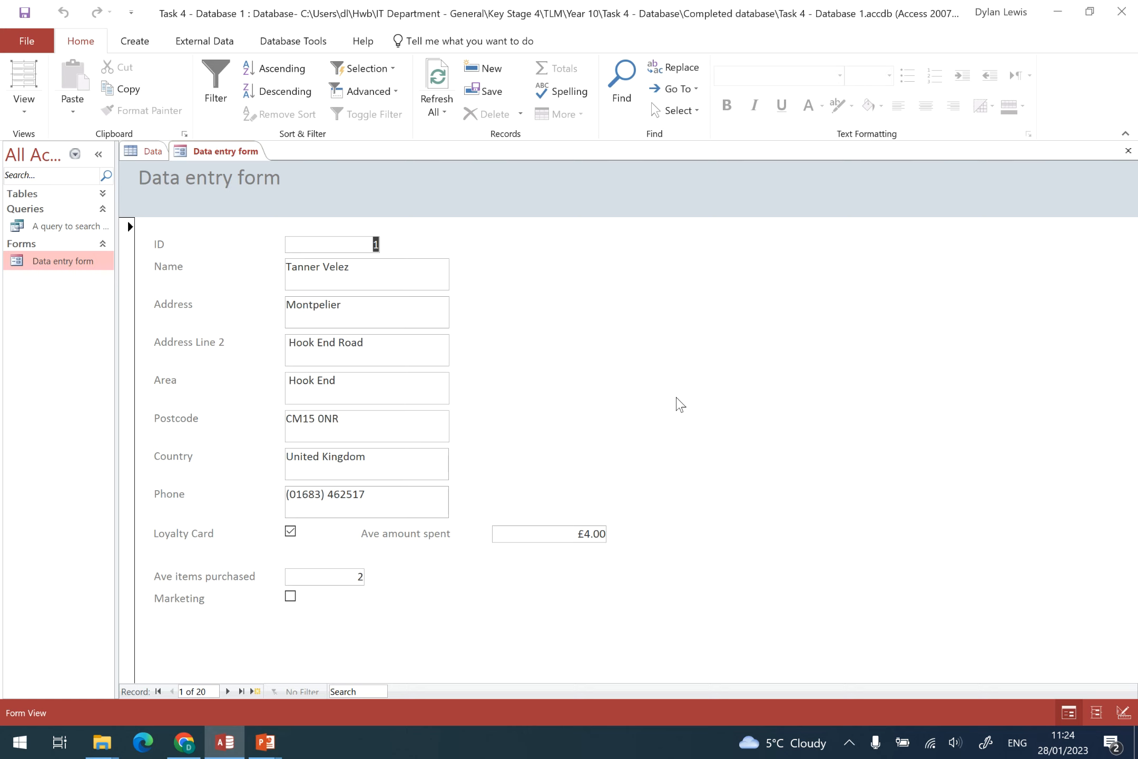
Switch the Data entry form to Design View and increase the height of the Form Header section.
left_click(25, 105)
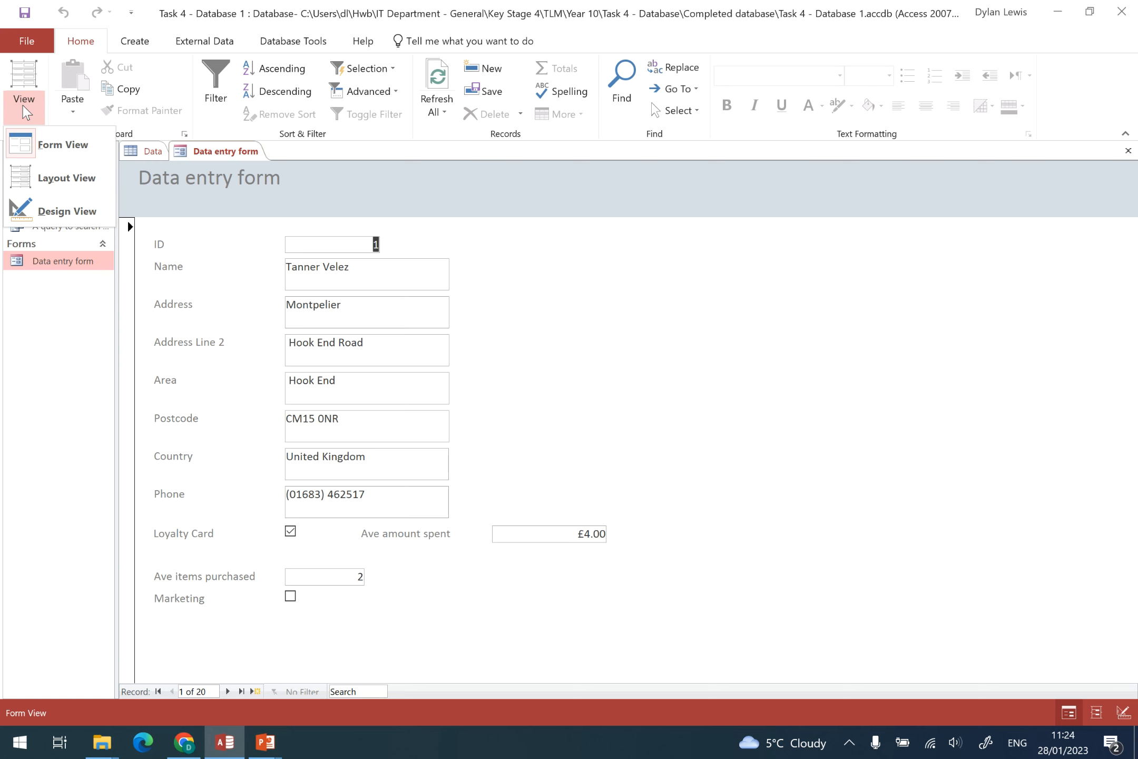
left_click(50, 211)
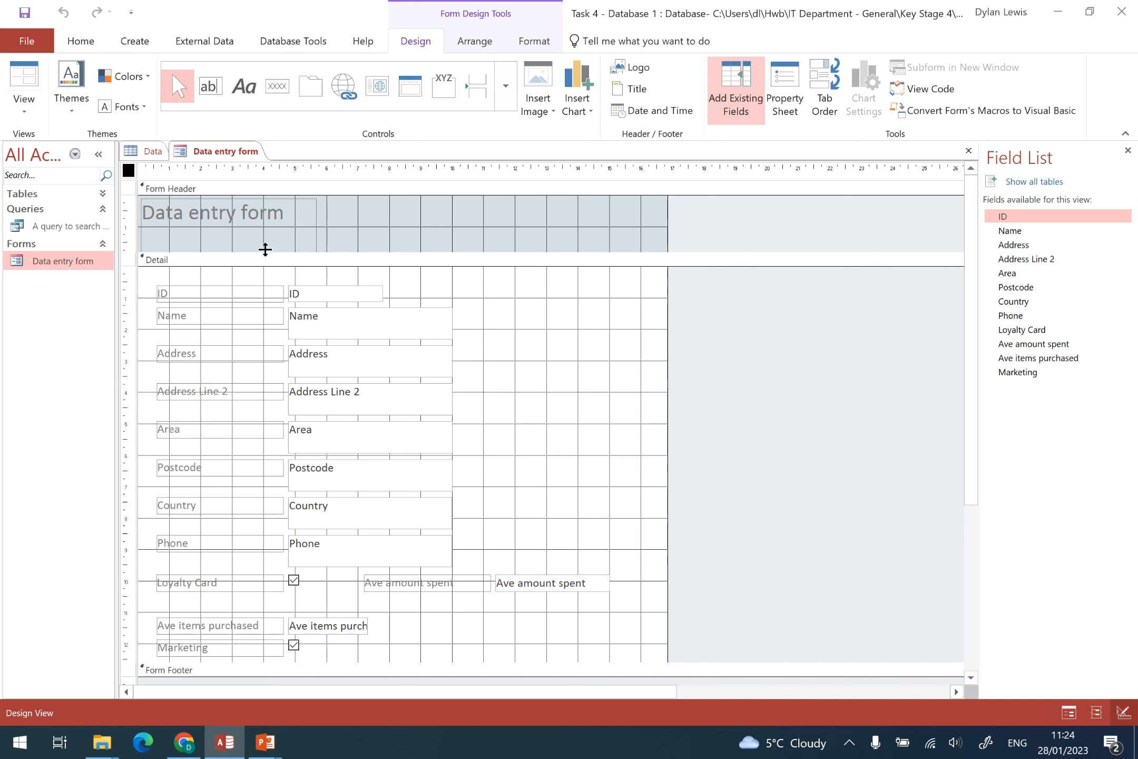
left_click_drag(330, 250, 336, 279)
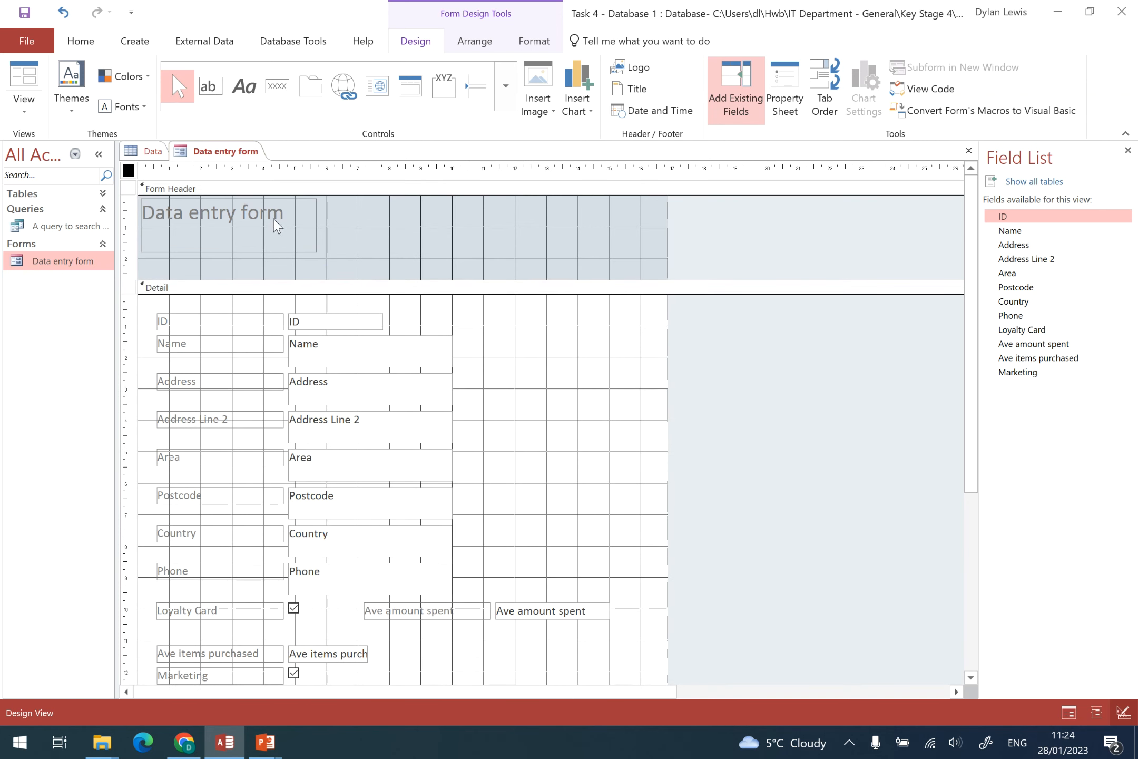
left_click(380, 225)
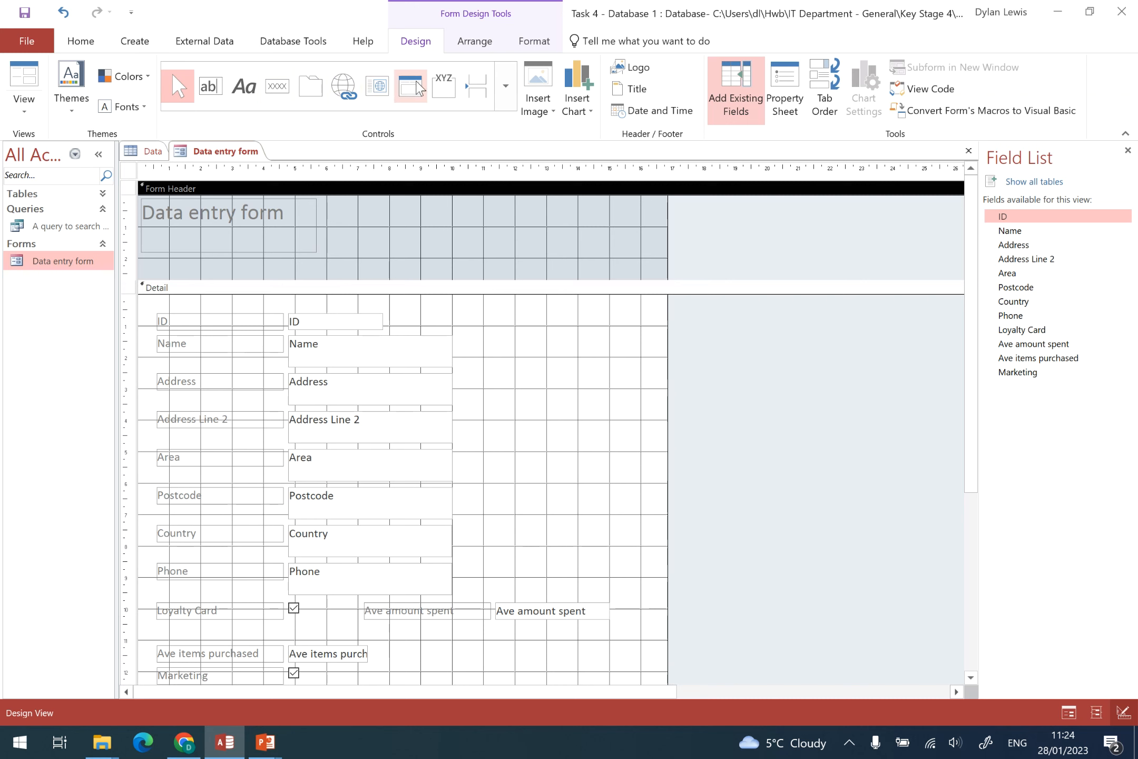
Insert an image control in the form header using Exported Logo.png from Vocational IT > Year 10 > Task 3 - Logo Design.
left_click(505, 86)
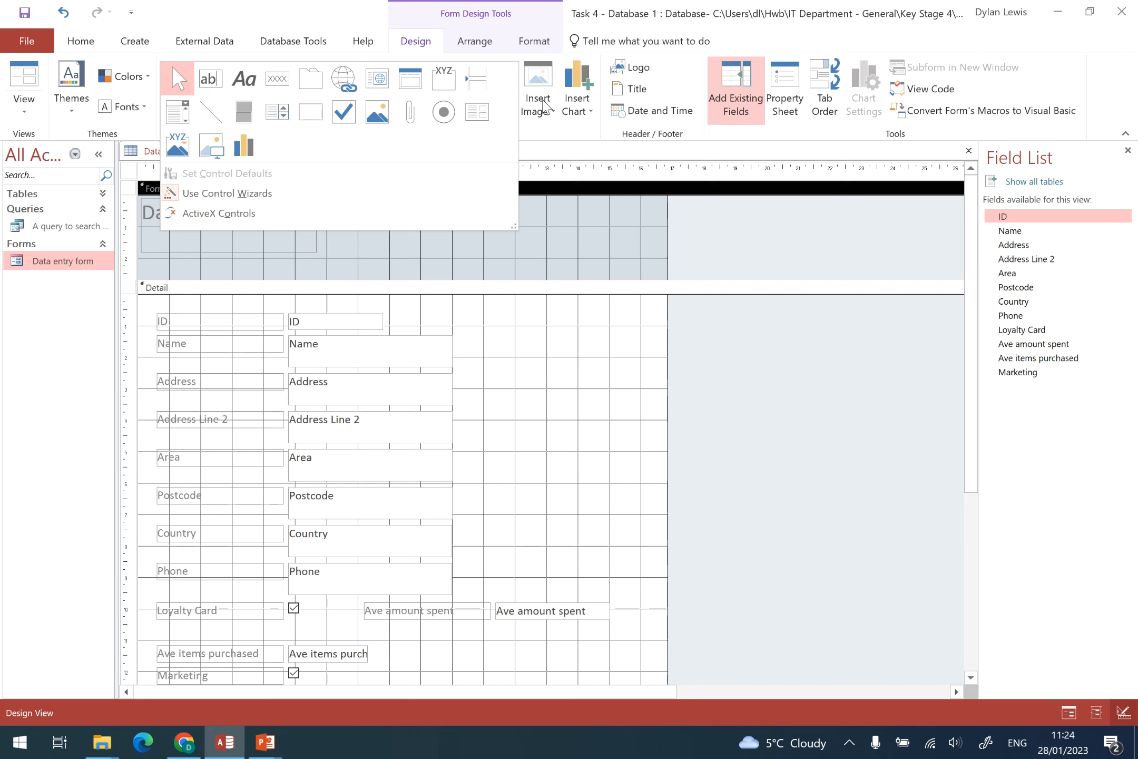
left_click(211, 147)
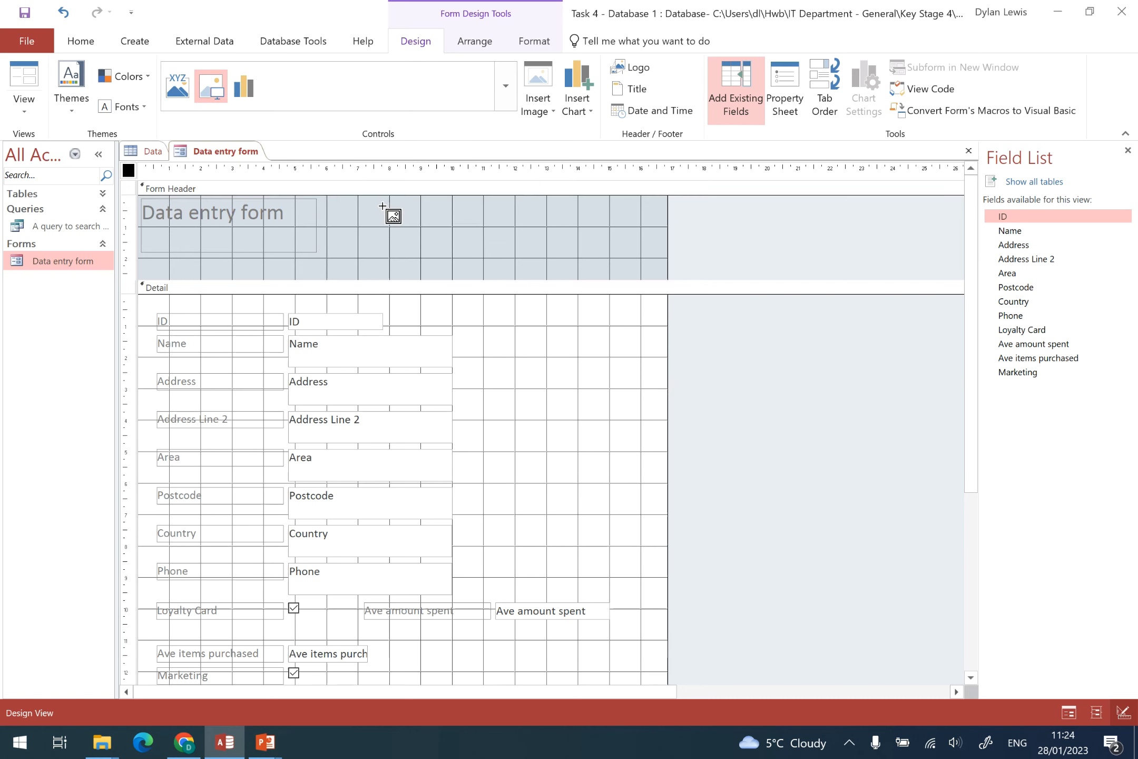
left_click_drag(384, 207, 472, 263)
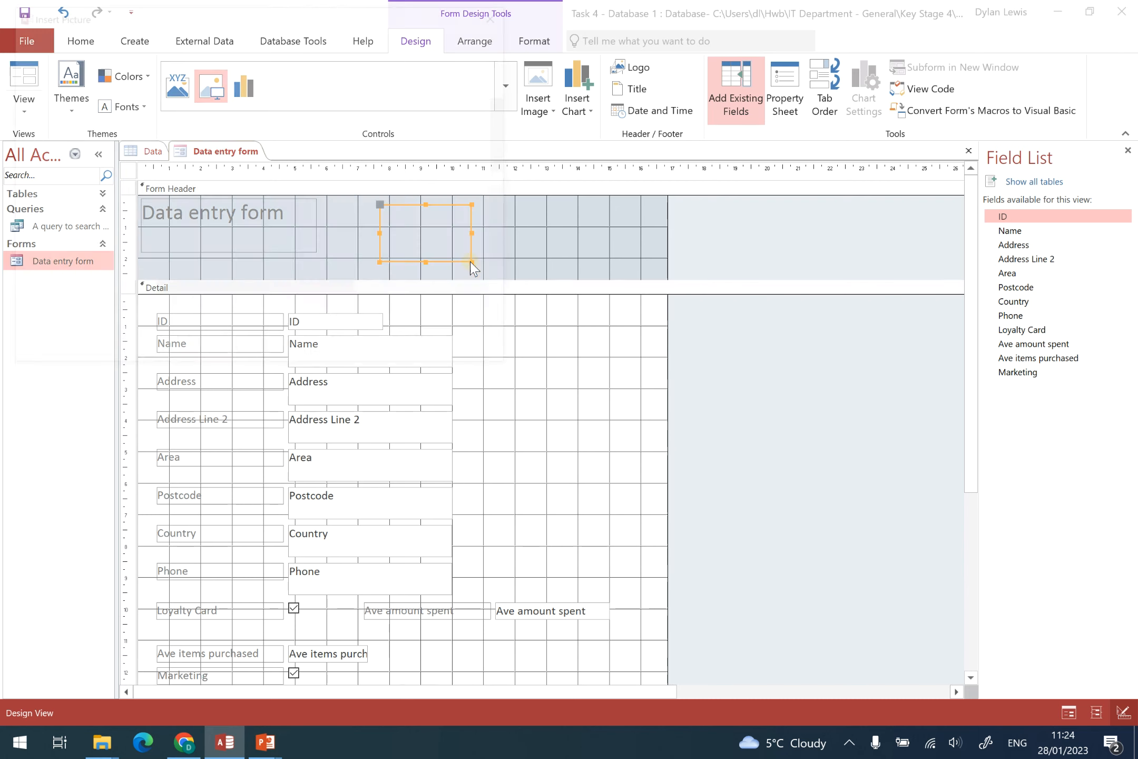
left_click_drag(296, 12, 379, 112)
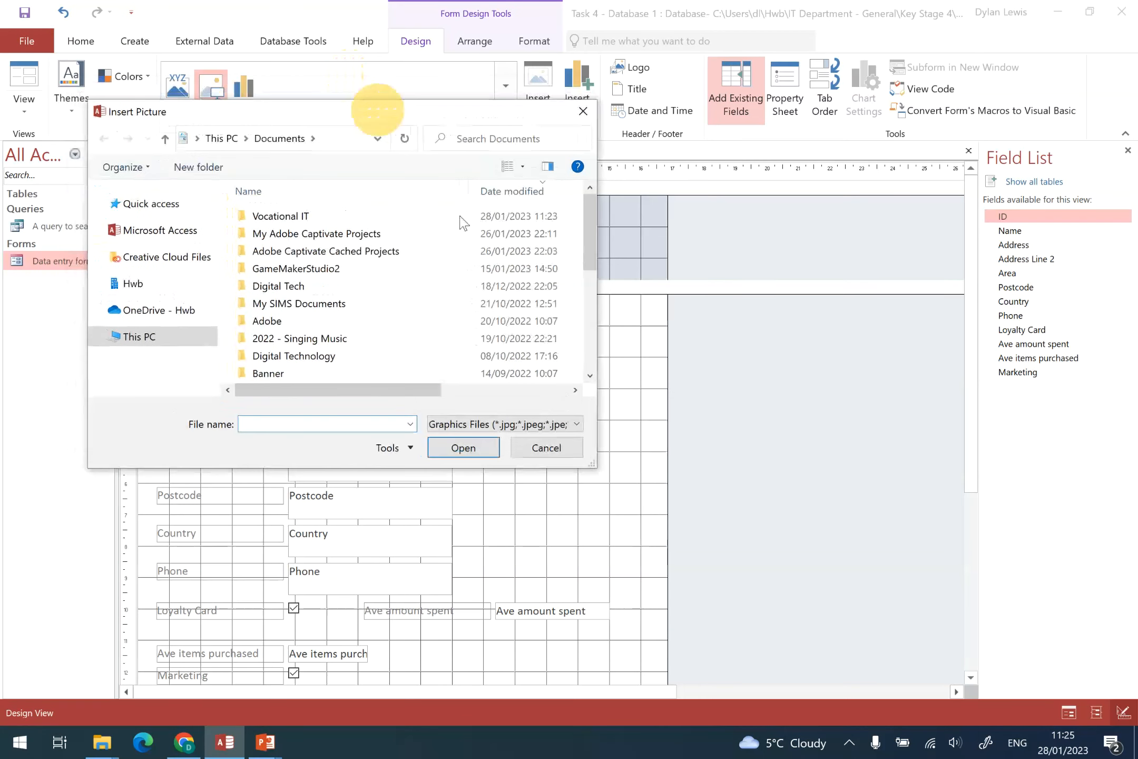
double_click(342, 217)
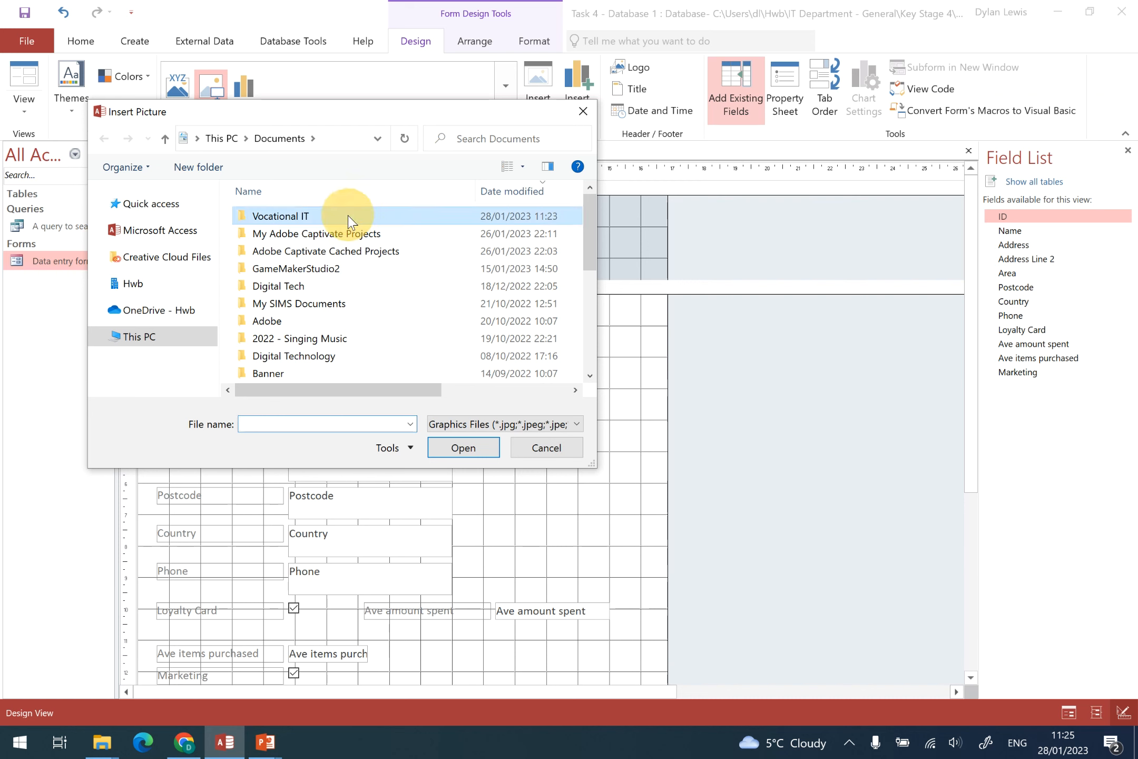
double_click(269, 217)
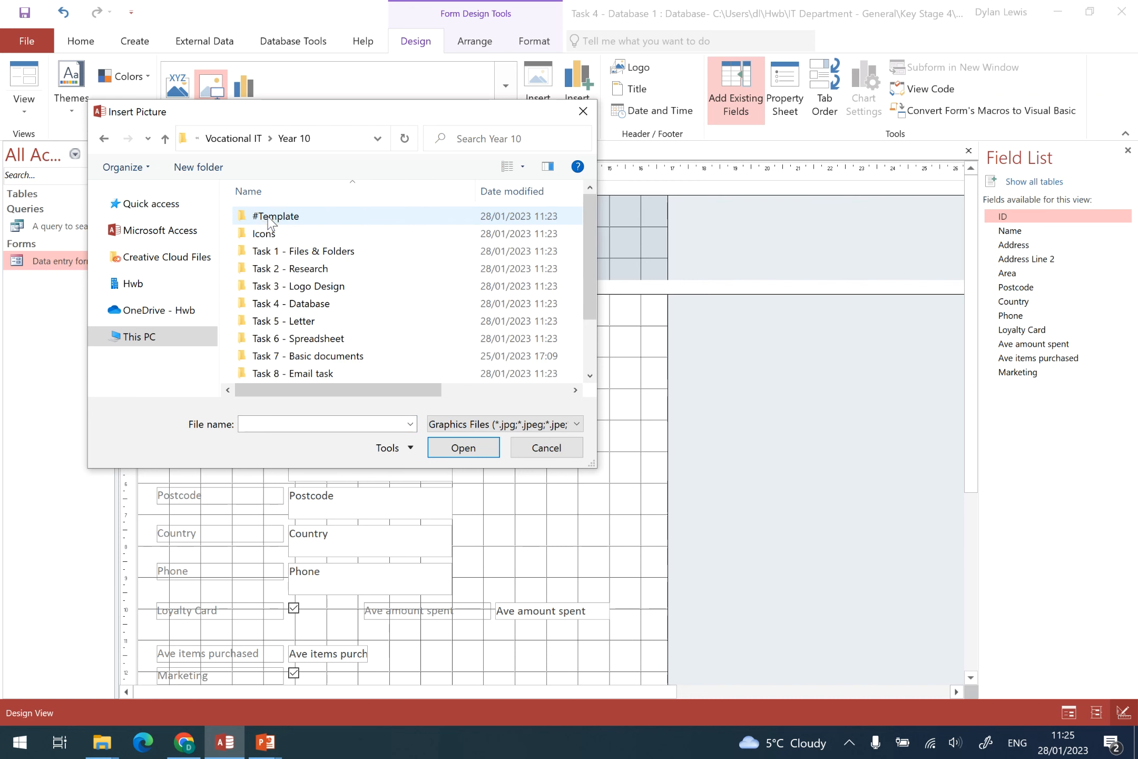
double_click(301, 286)
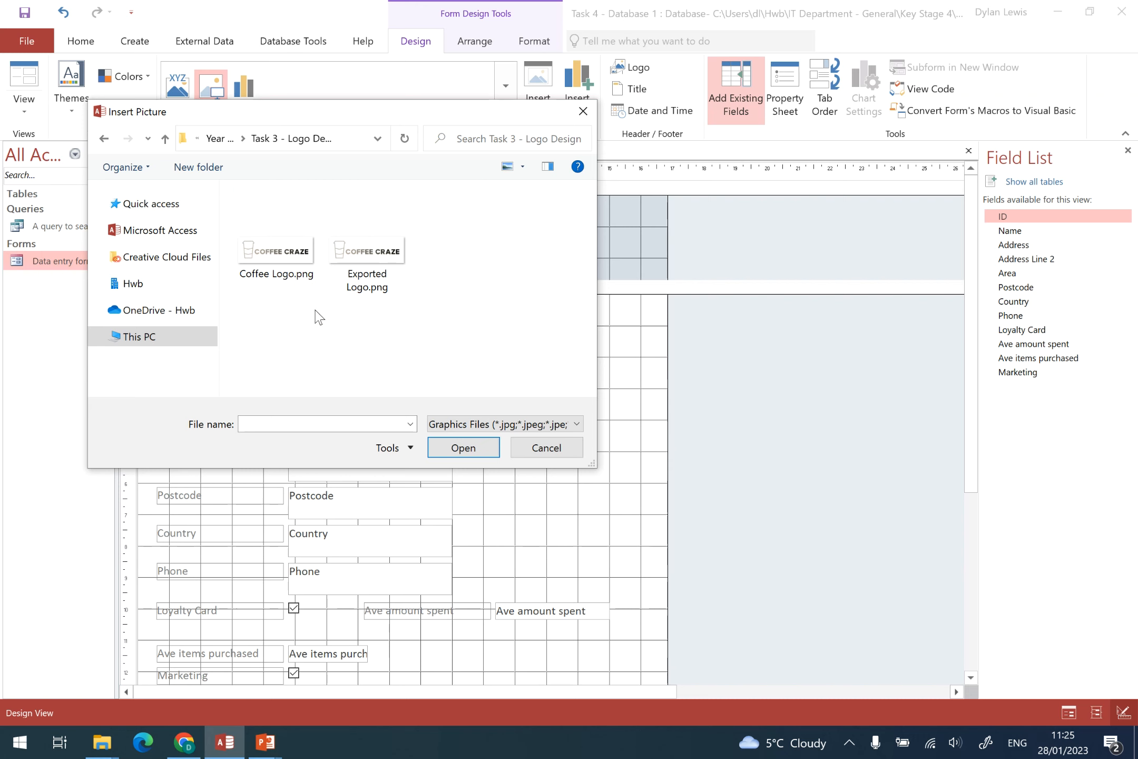
double_click(384, 257)
left_click(380, 253)
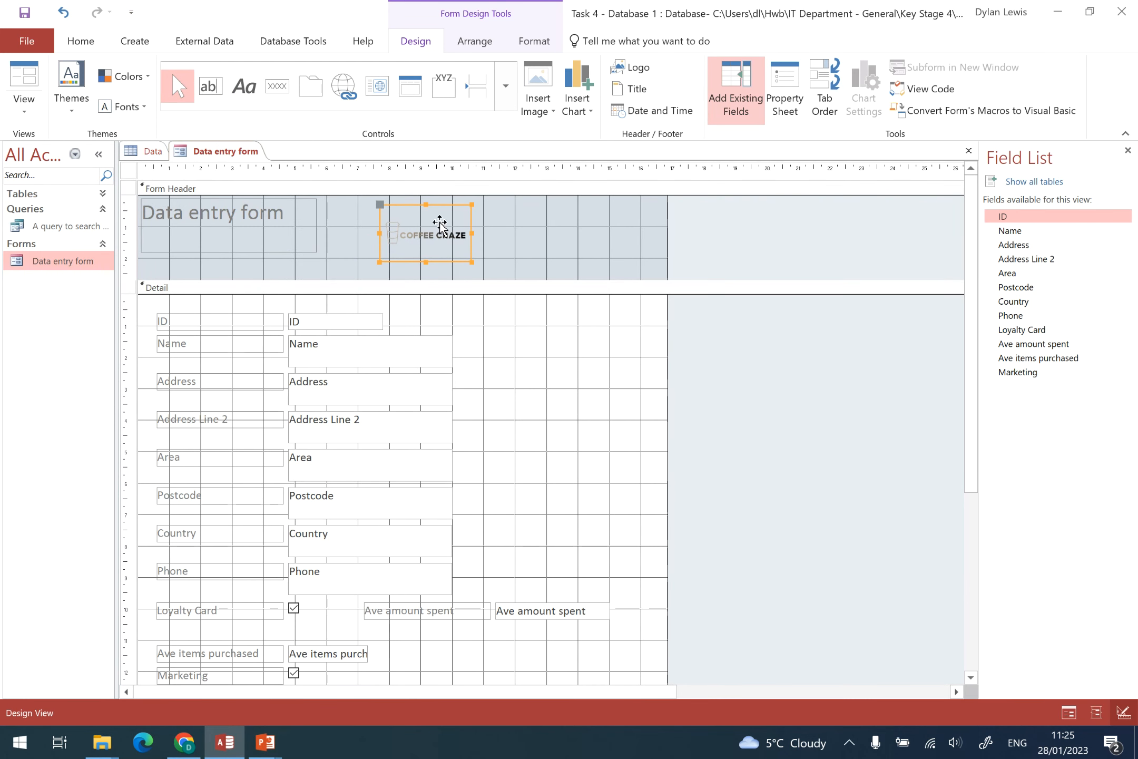
Enlarge the Coffee Craze logo and place it in the right half of the form header.
left_click_drag(447, 235, 562, 229)
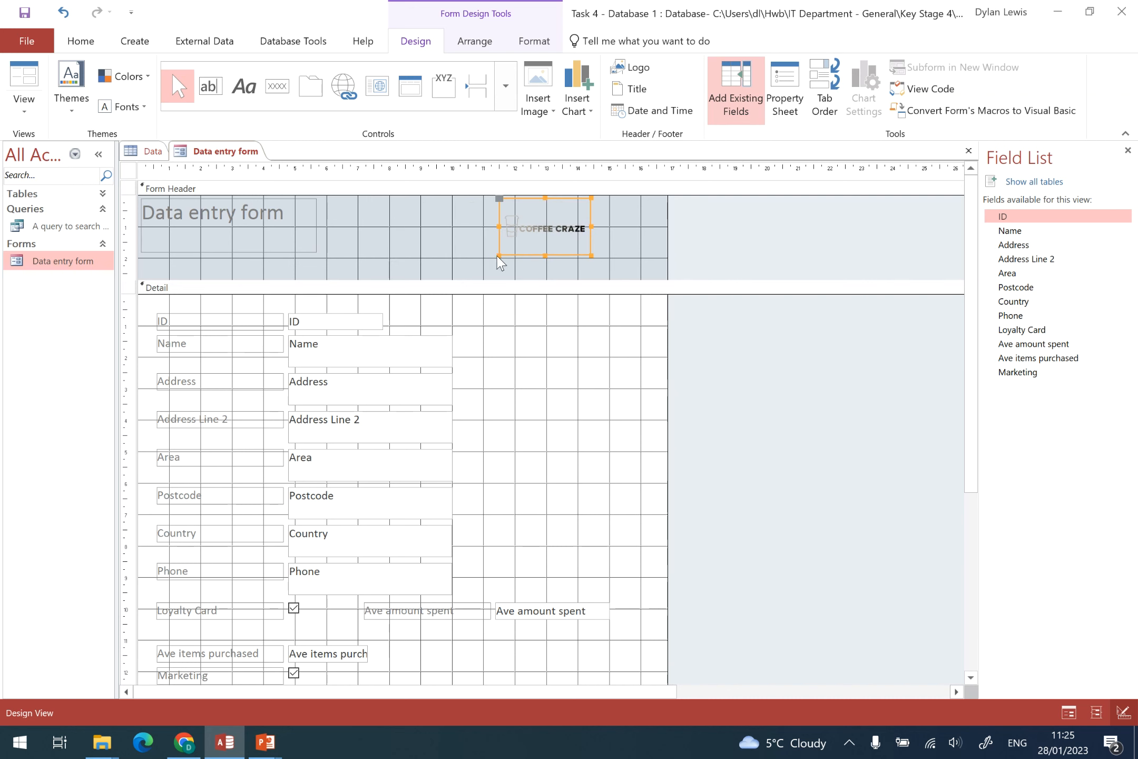
left_click_drag(499, 256, 452, 279)
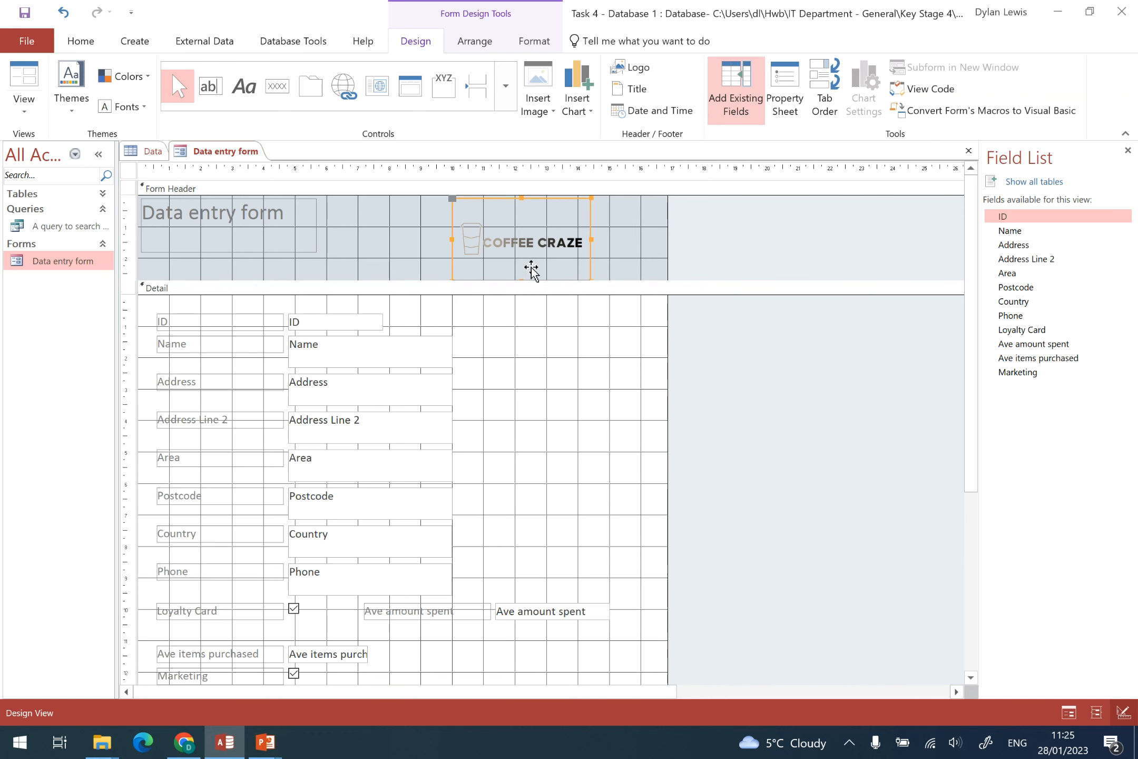
left_click_drag(521, 197, 538, 232)
Reposition and widen the form header's title label and change its text to "Data entry - Customers".
left_click(223, 215)
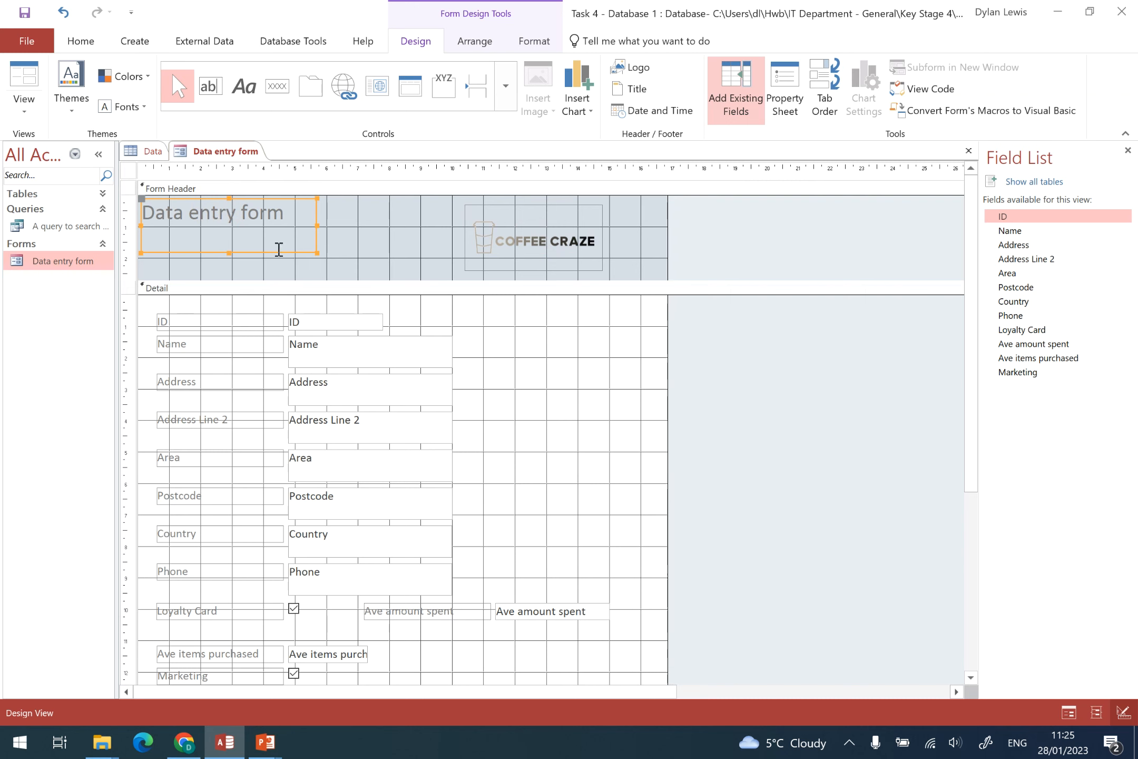
left_click_drag(277, 248, 289, 265)
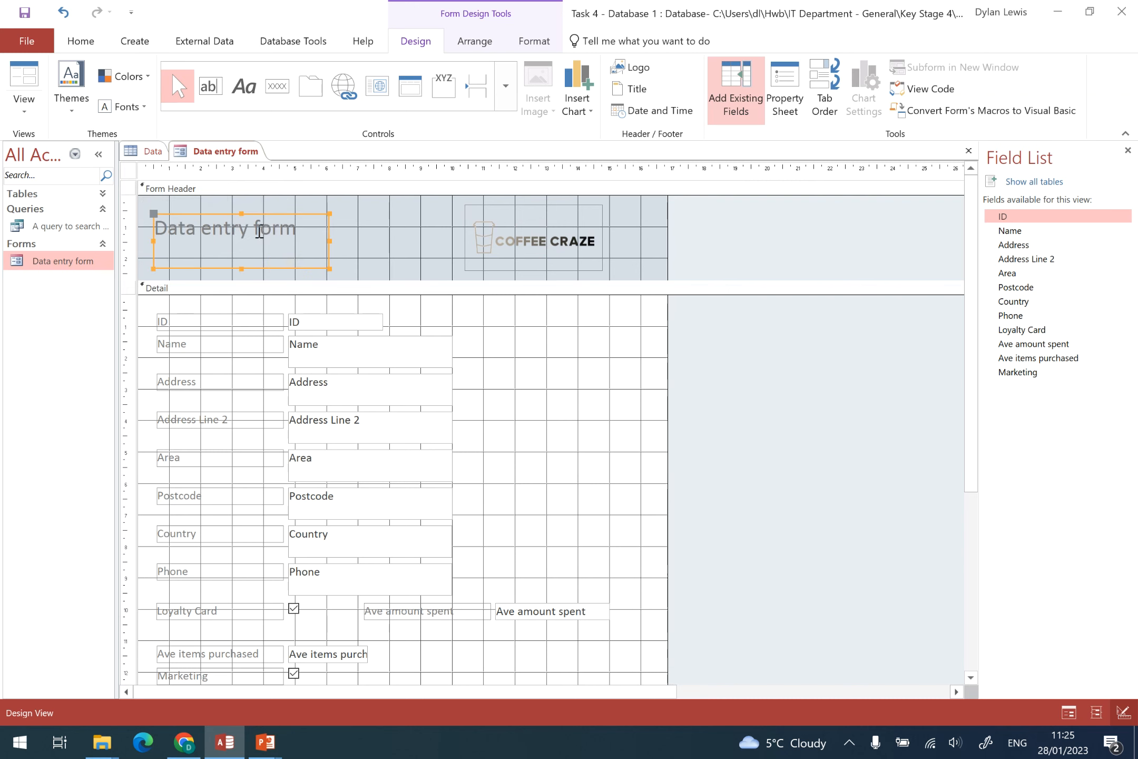
left_click_drag(327, 239, 174, 232)
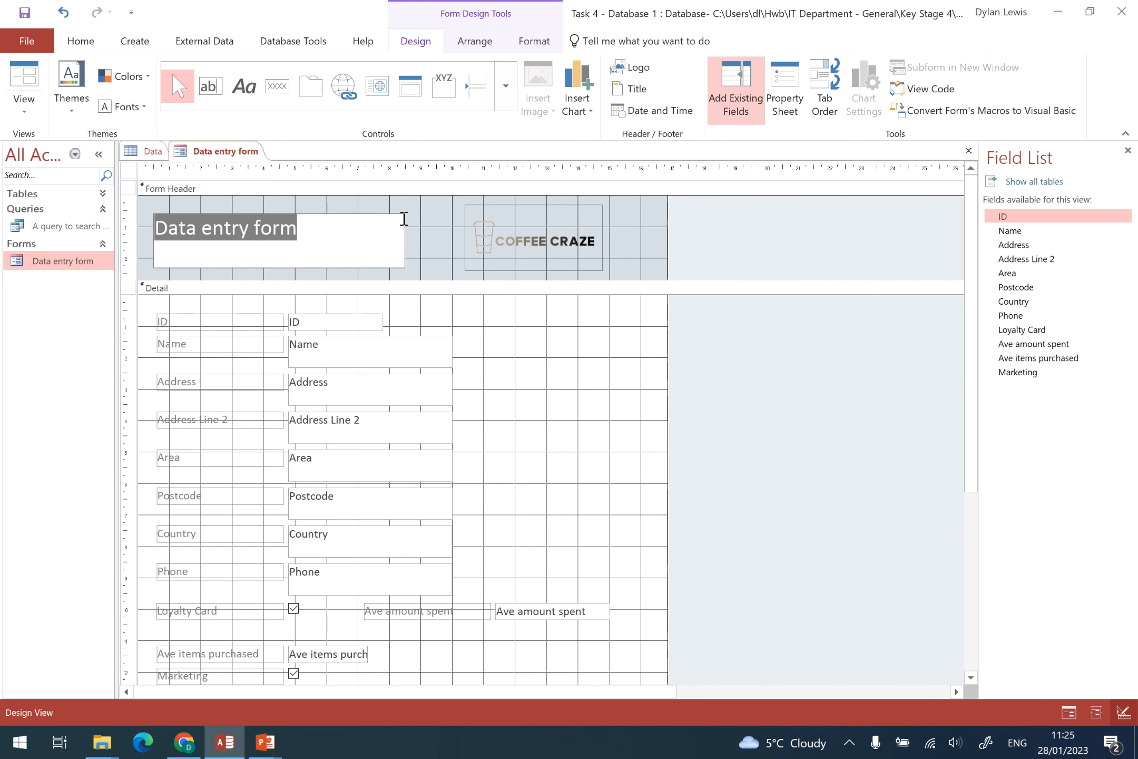
type("Data entry for")
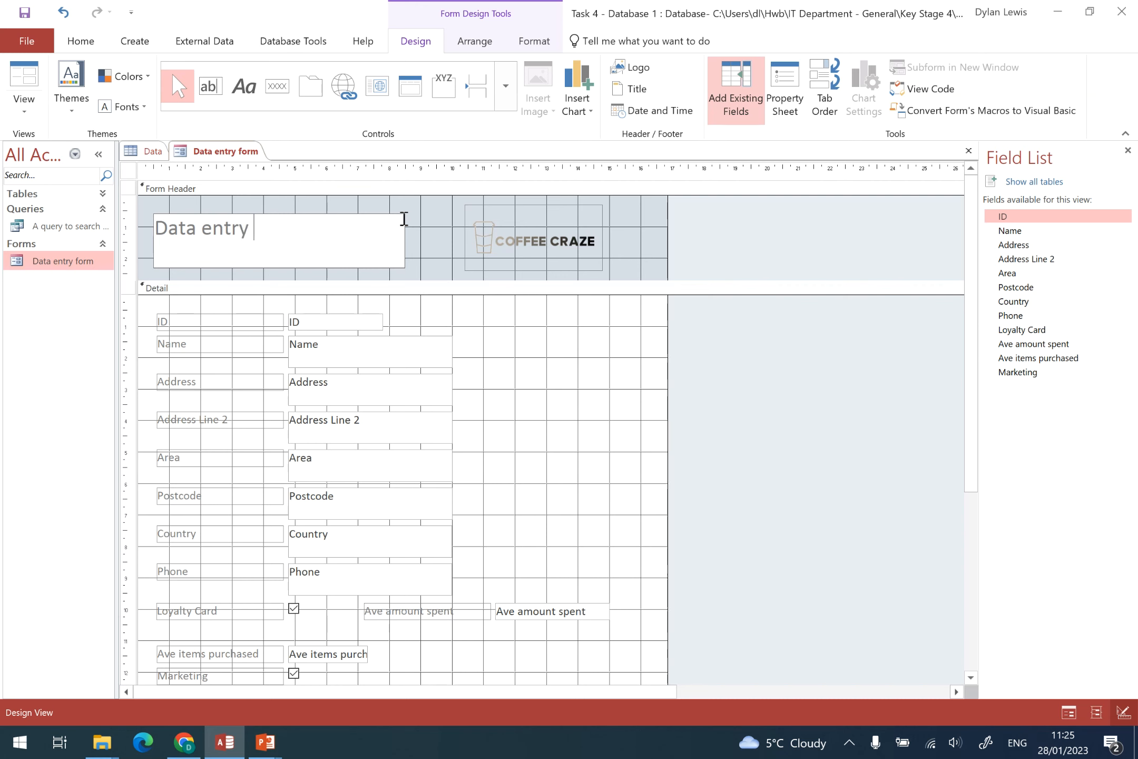
key("BackSpace")
key("BackSpace")
key("BackSpace")
key("BackSpace")
type("- Cra")
type("y")
key("BackSpace")
key("BackSpace")
key("BackSpace")
type("ustomers")
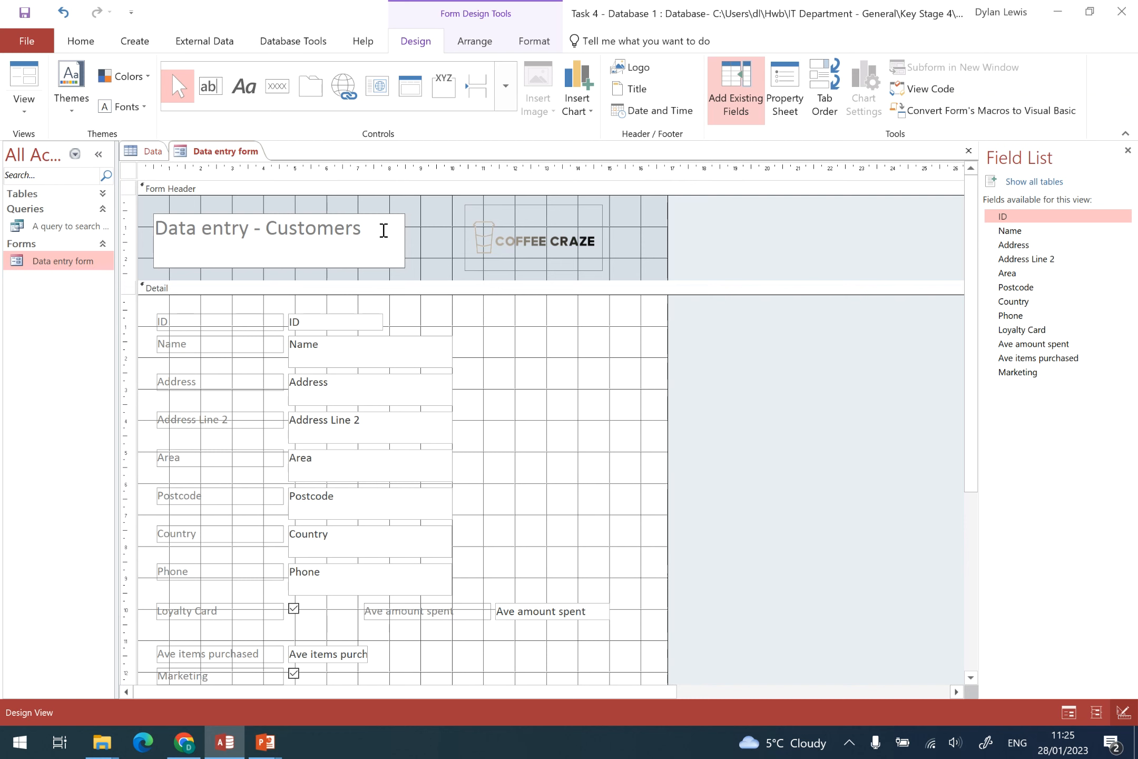
Format the form title in bold Agency FB at size 28.
left_click_drag(384, 230, 153, 221)
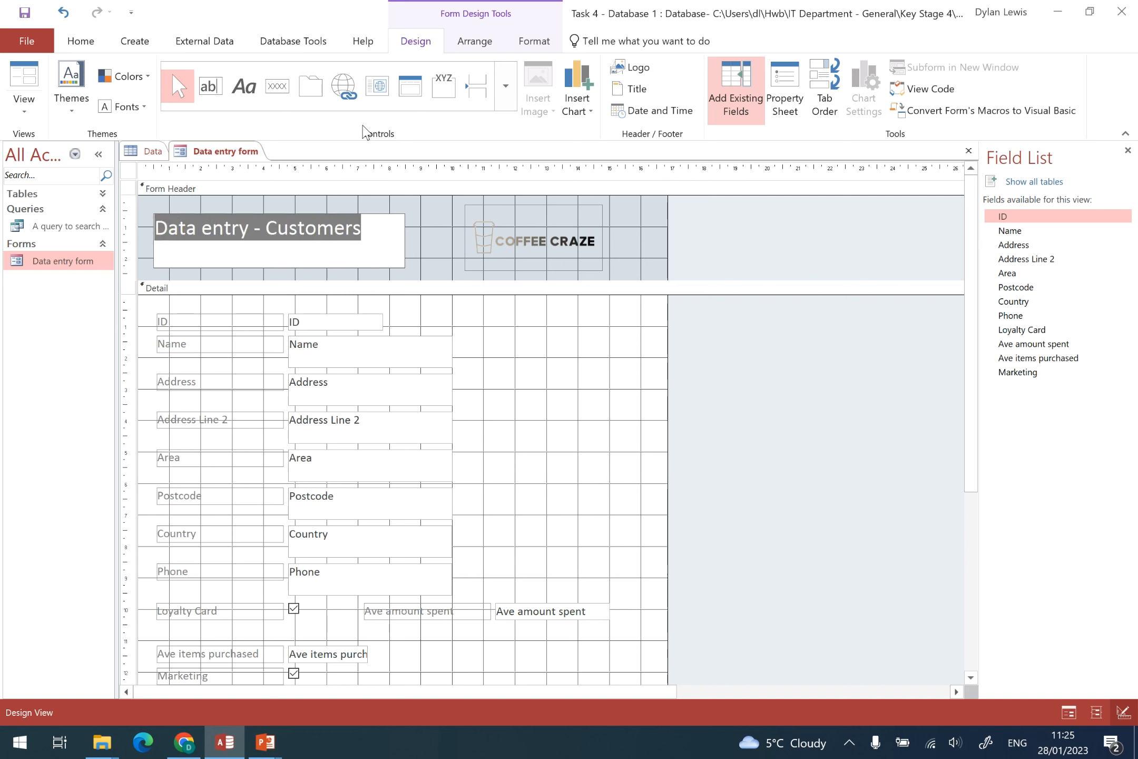
left_click(534, 41)
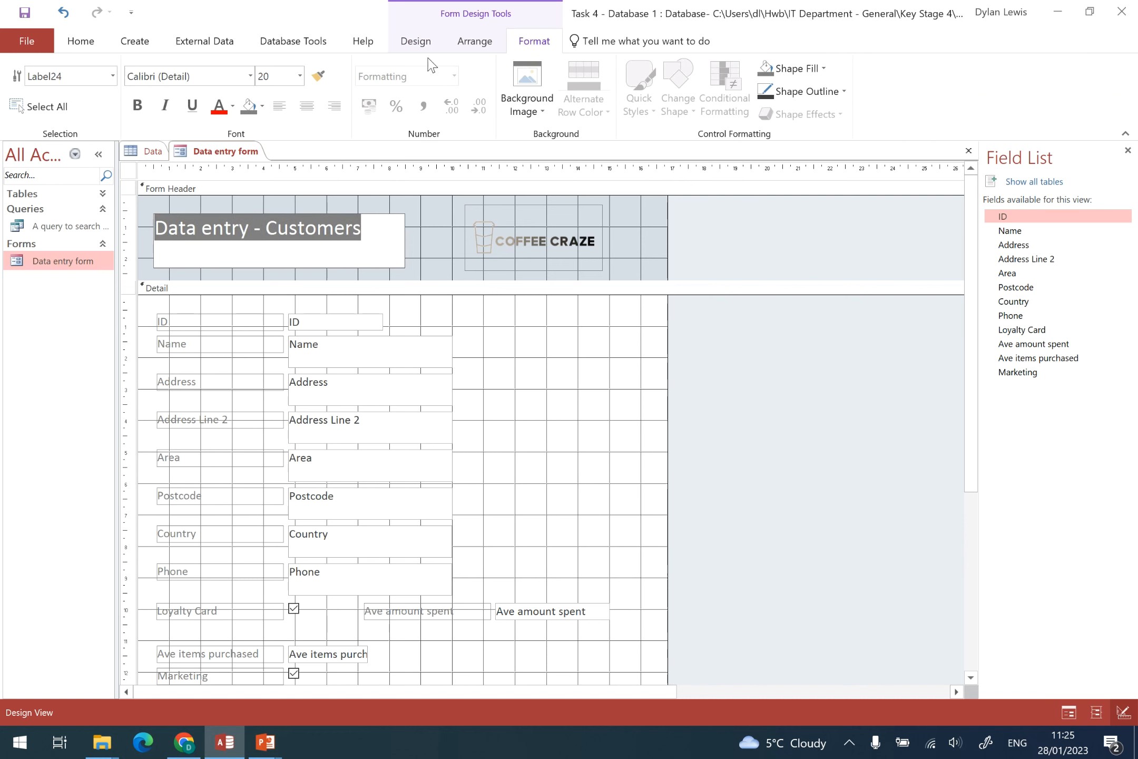
left_click(250, 76)
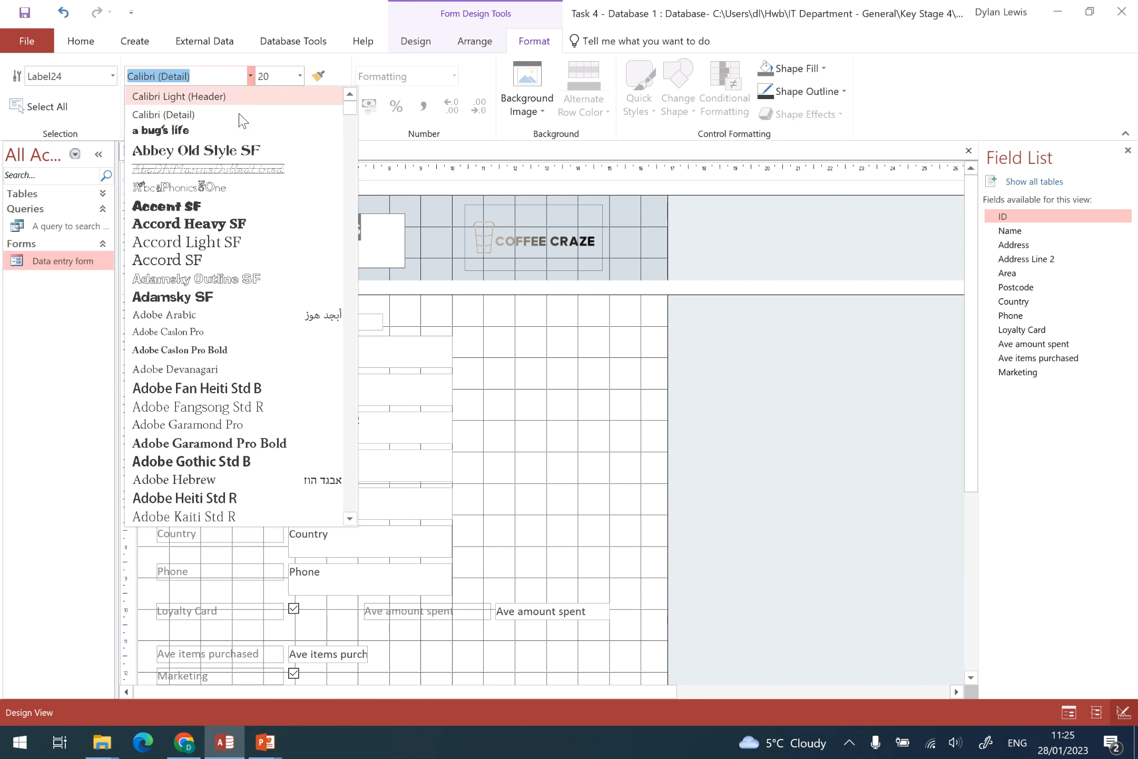
scroll(247, 445, "down", 2)
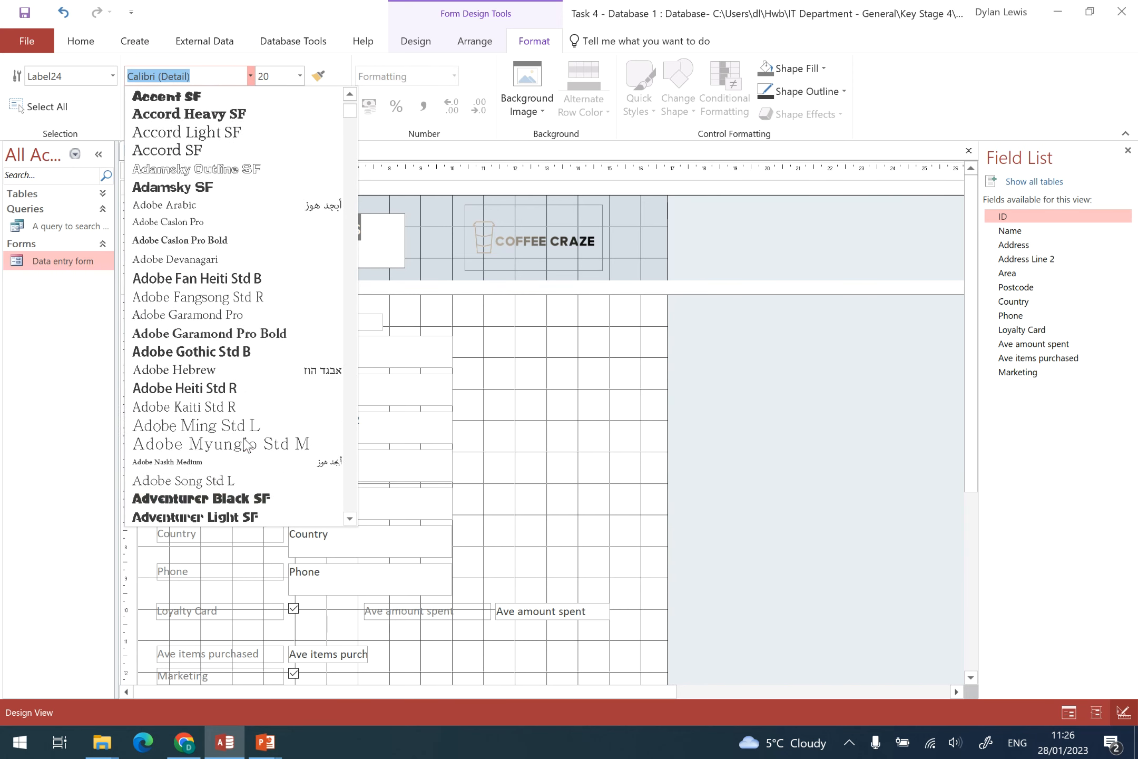
scroll(246, 445, "down", 1)
scroll(242, 445, "down", 1)
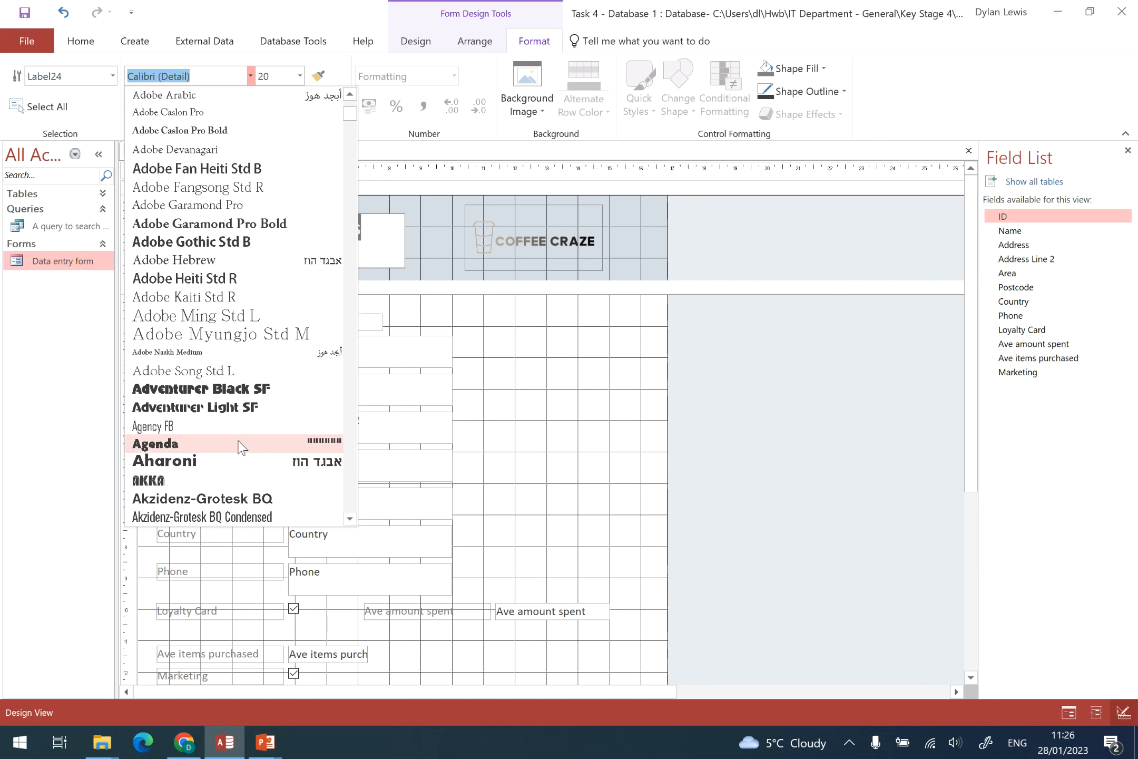
left_click(233, 428)
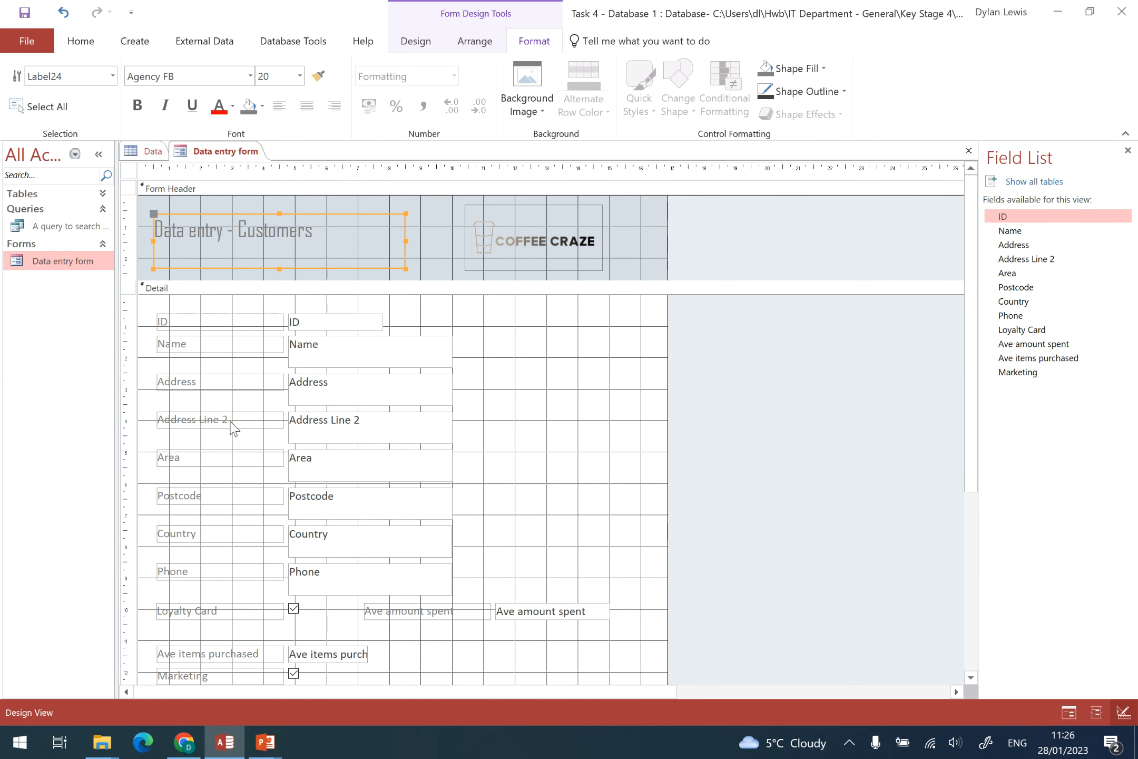
left_click(300, 76)
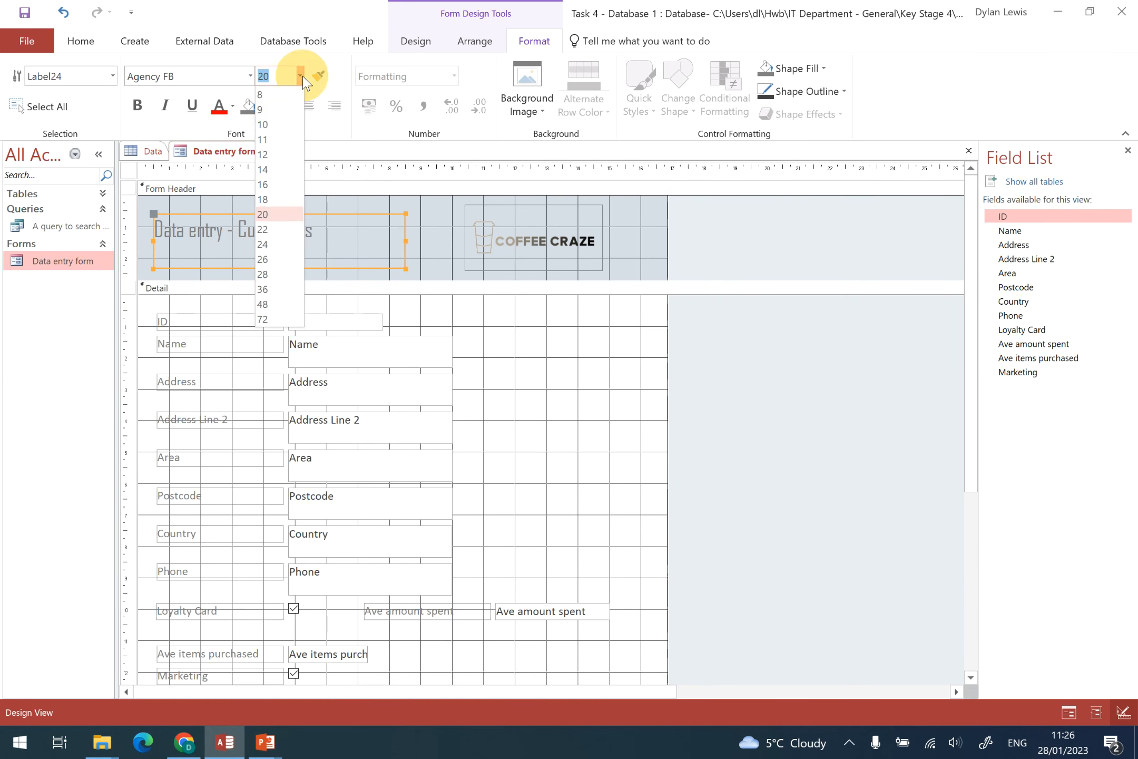
left_click(280, 274)
left_click(139, 108)
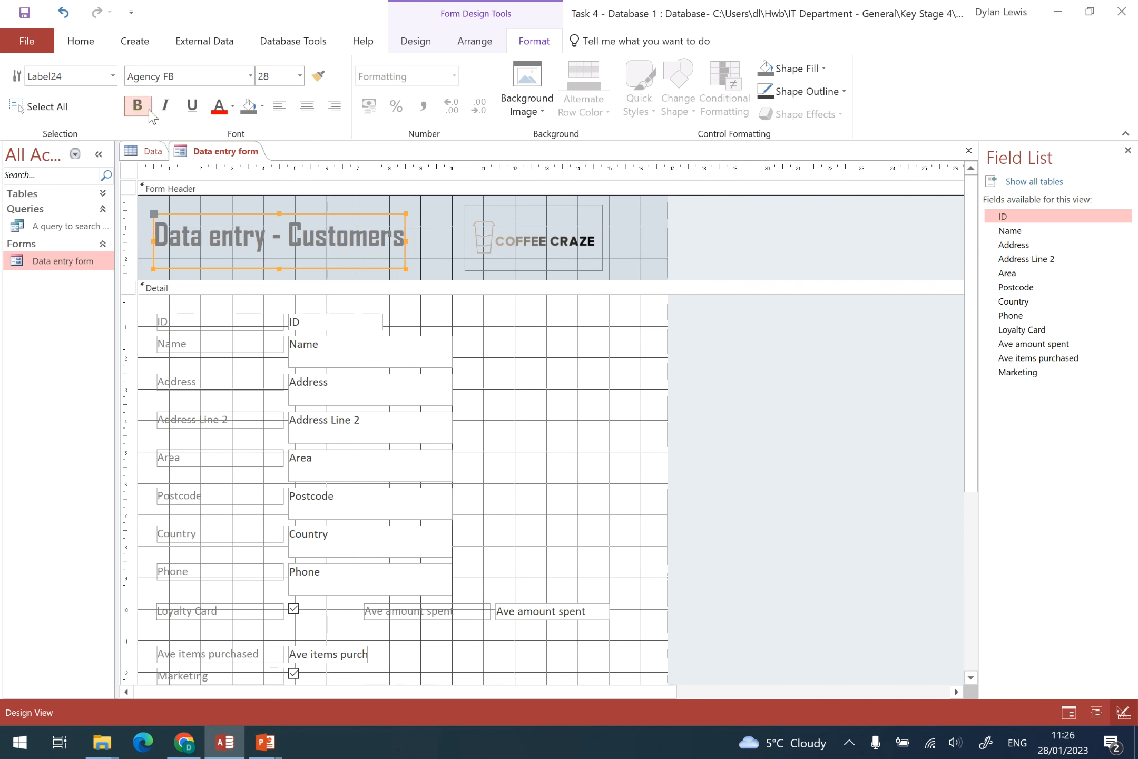
Try white as the font color of the form title.
left_click(233, 106)
left_click(213, 158)
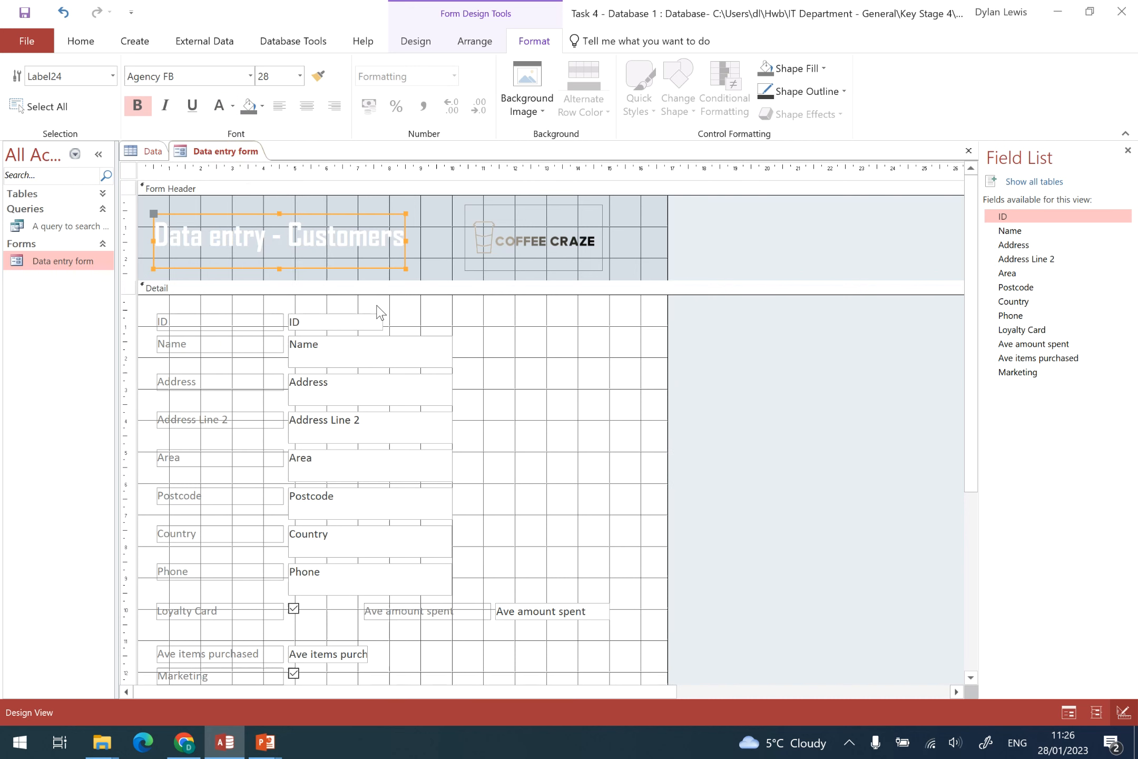
left_click(229, 110)
Set the form title's font color to a dark gray theme shade.
left_click_drag(159, 238, 405, 234)
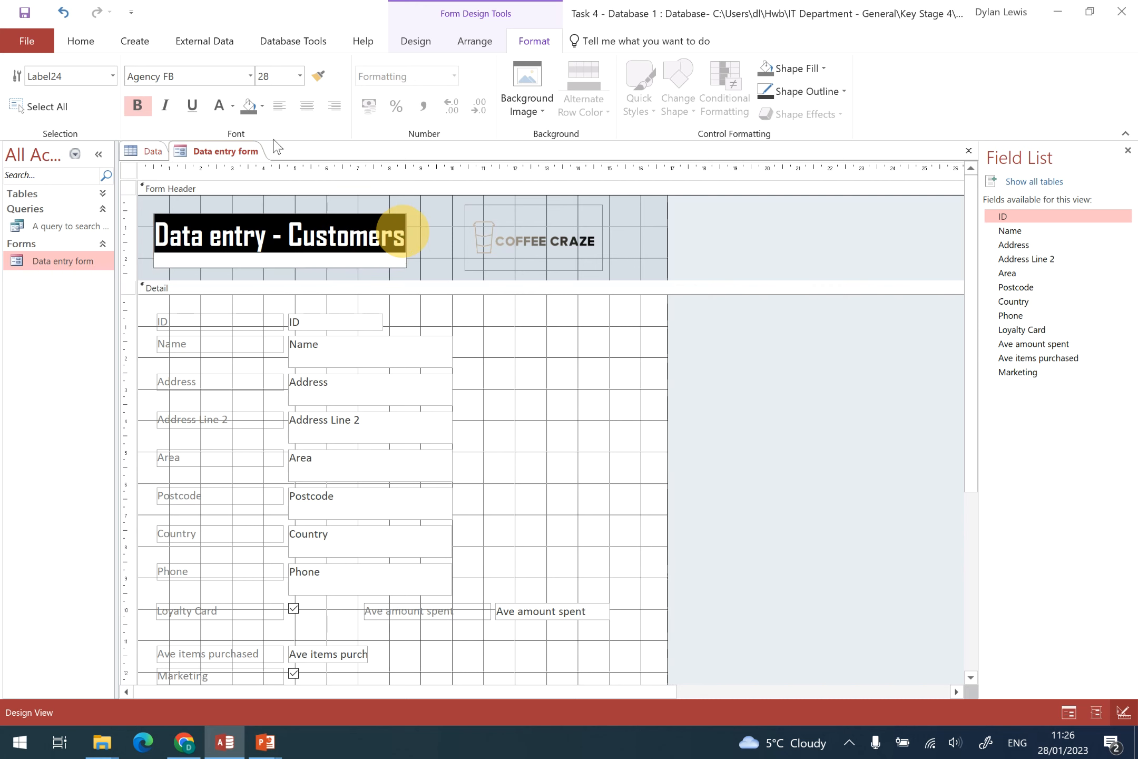
left_click(233, 106)
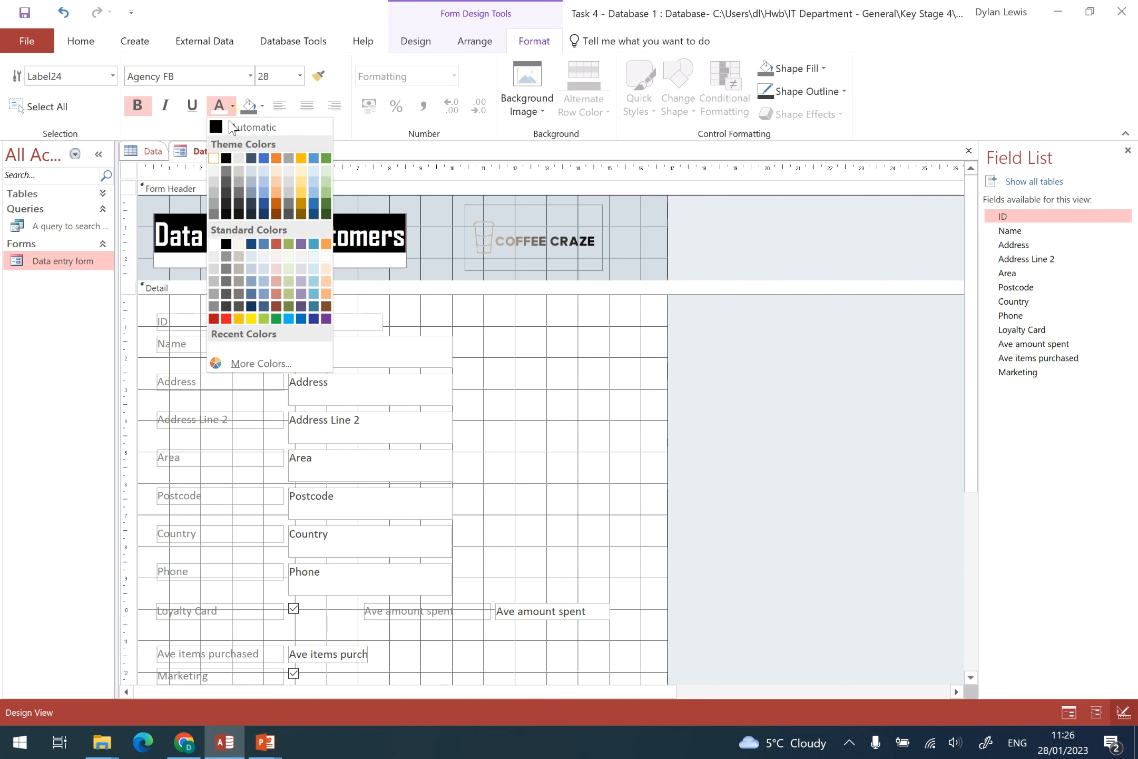
left_click(238, 194)
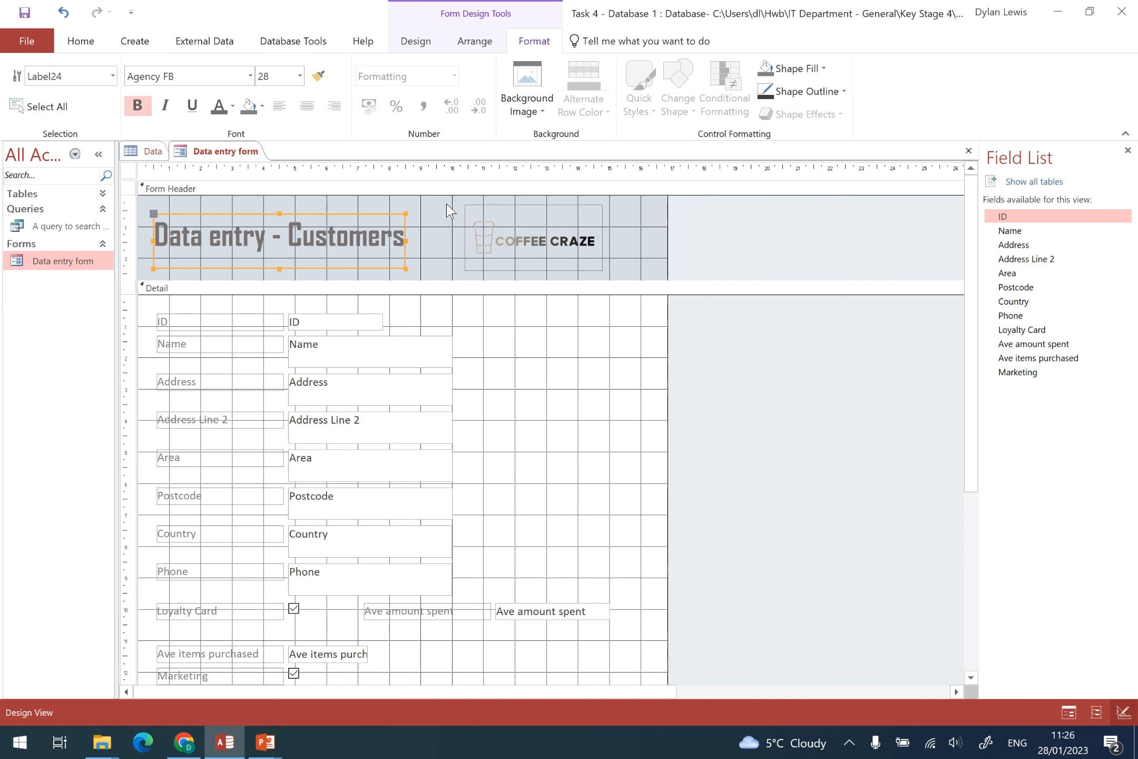
Set the Form Header section's background fill to a very light gray theme shade.
left_click(424, 226)
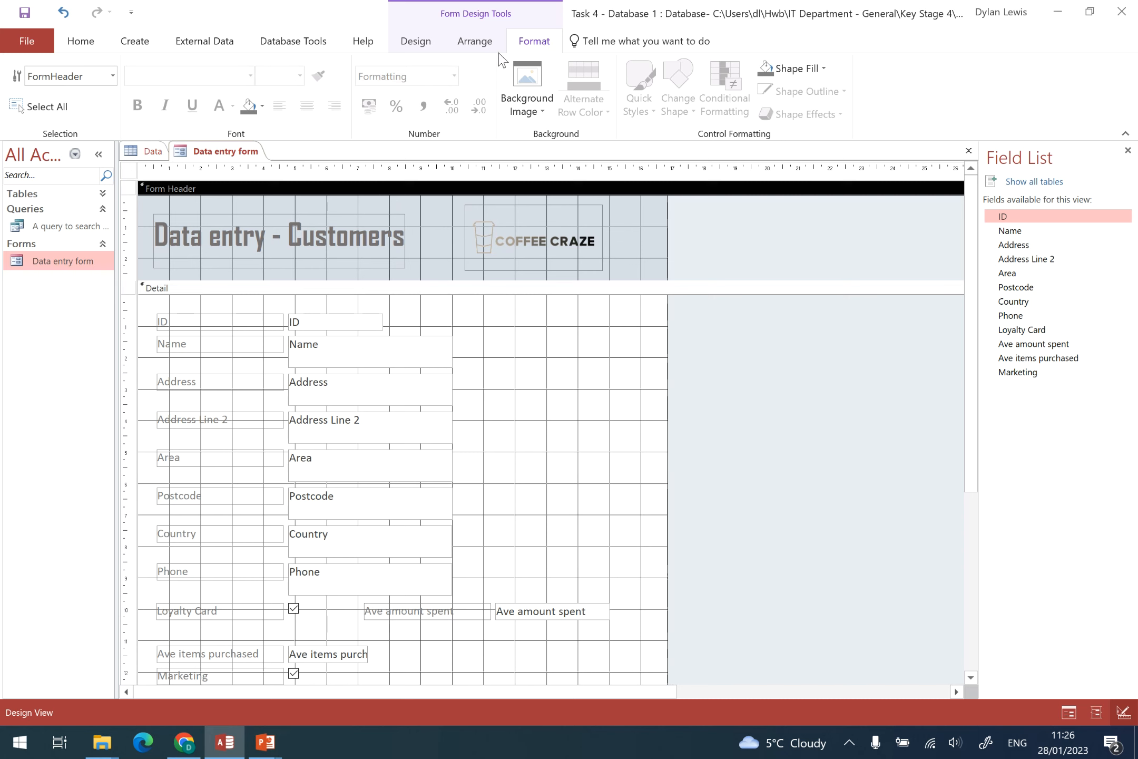
left_click(264, 109)
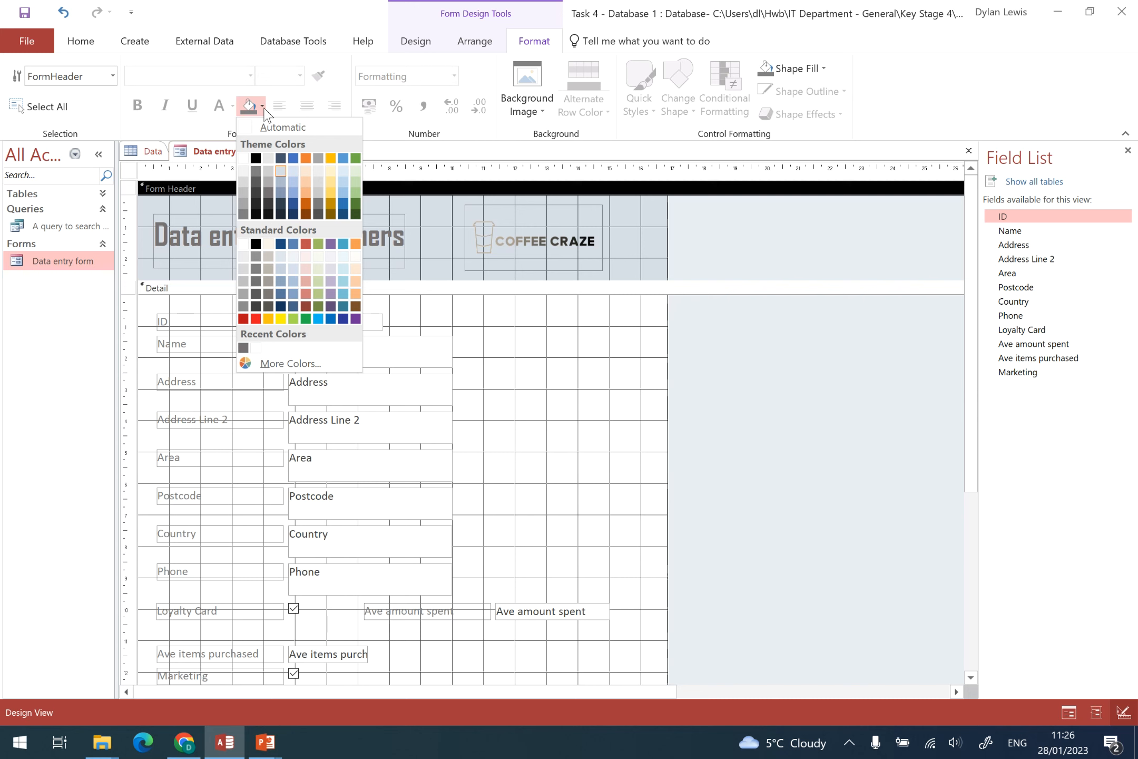
left_click(243, 169)
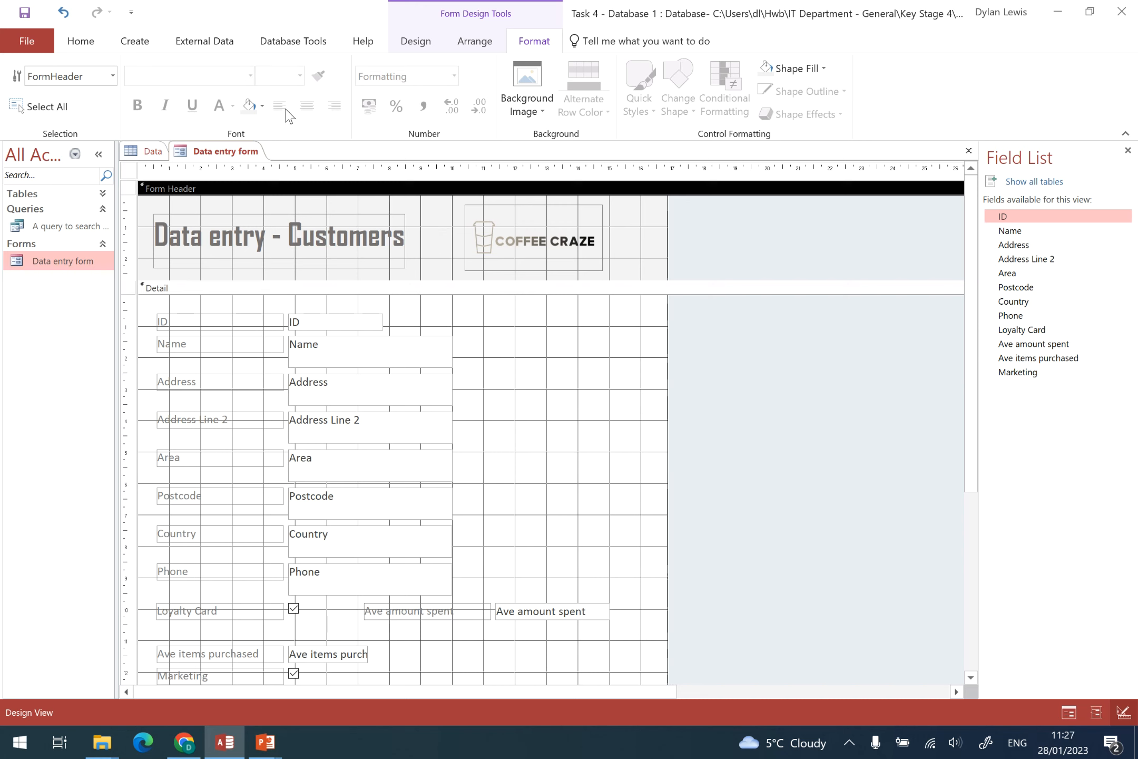
Try a dark gray background fill on the Form Header section and settle on a light gold theme shade.
left_click(262, 106)
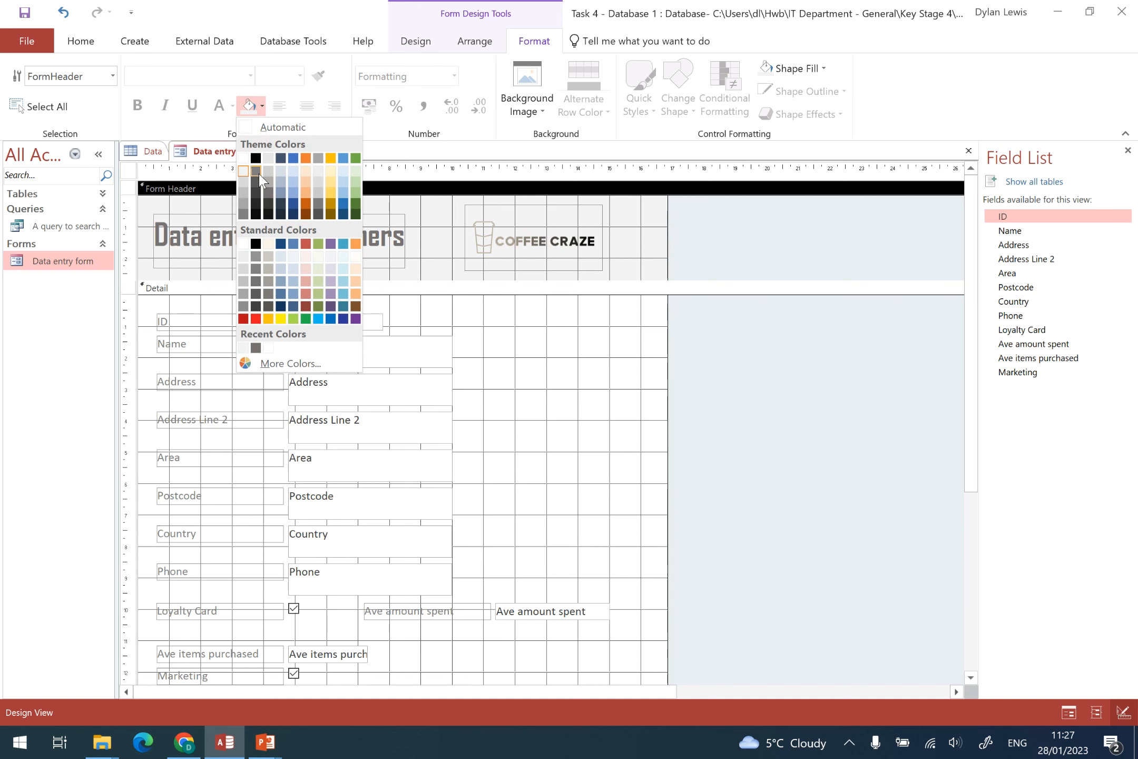
left_click(268, 203)
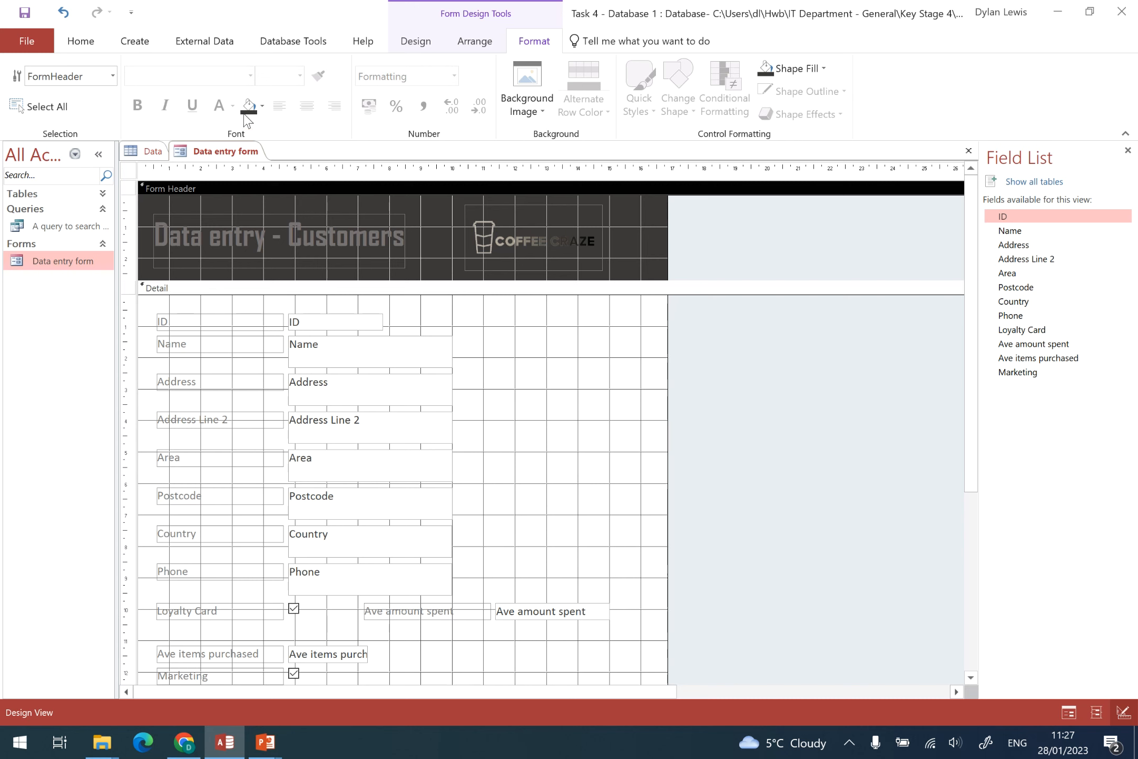
left_click(262, 106)
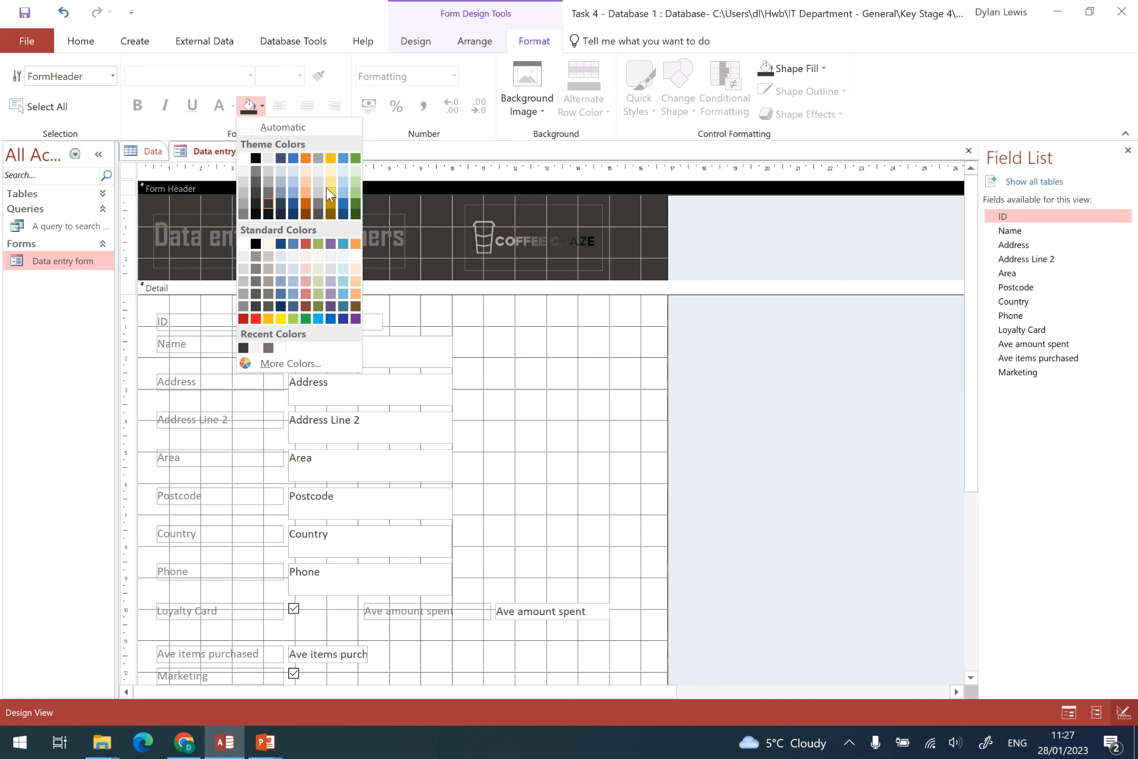
left_click(330, 183)
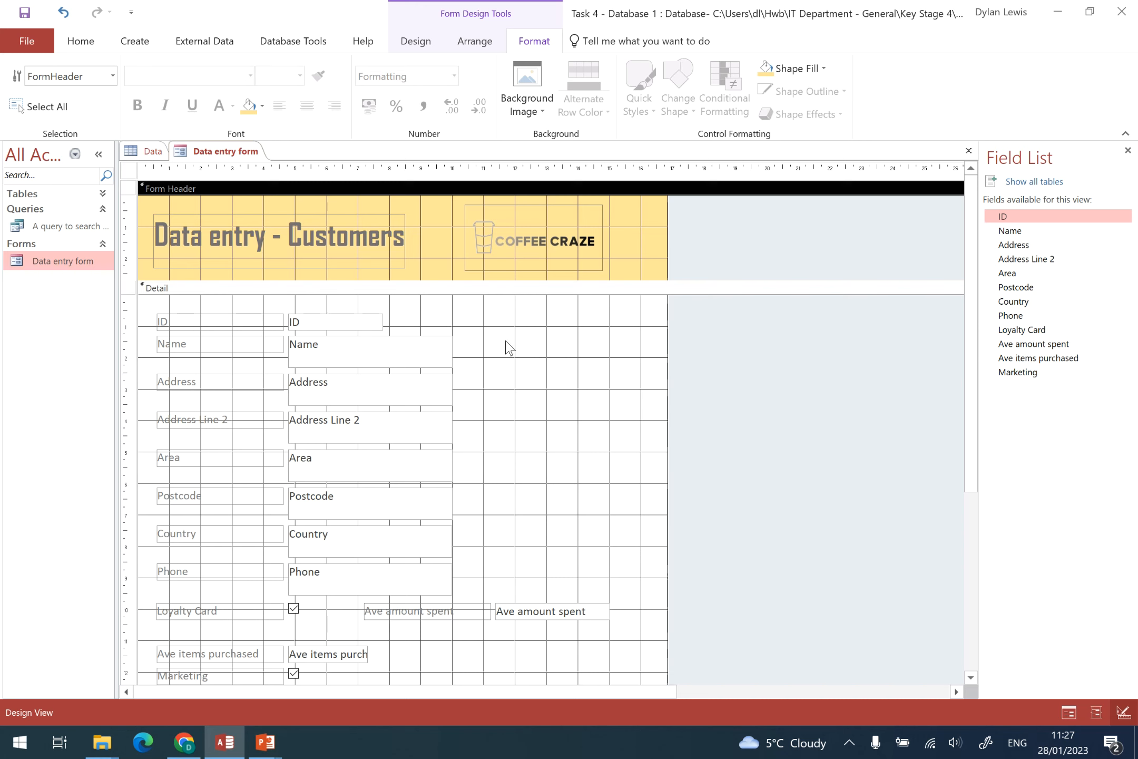
Add a Go To First Record command button with the Go To First picture beside the Name and Address fields.
left_click(423, 49)
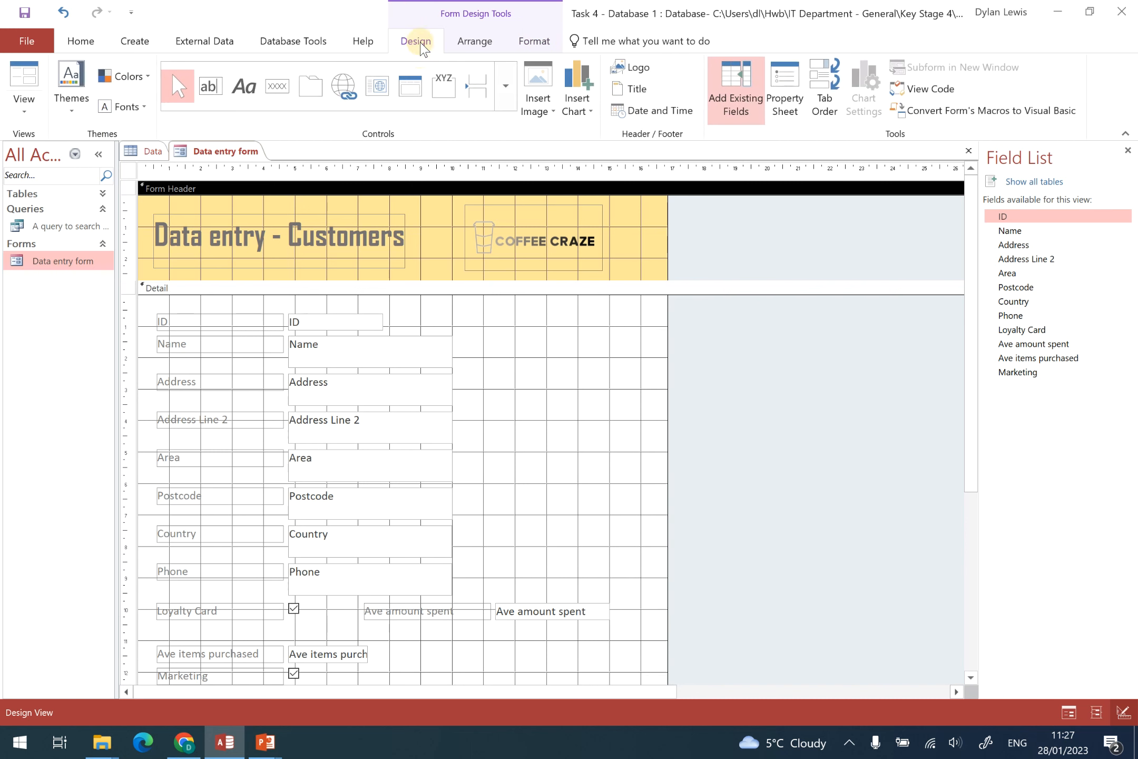
left_click(278, 89)
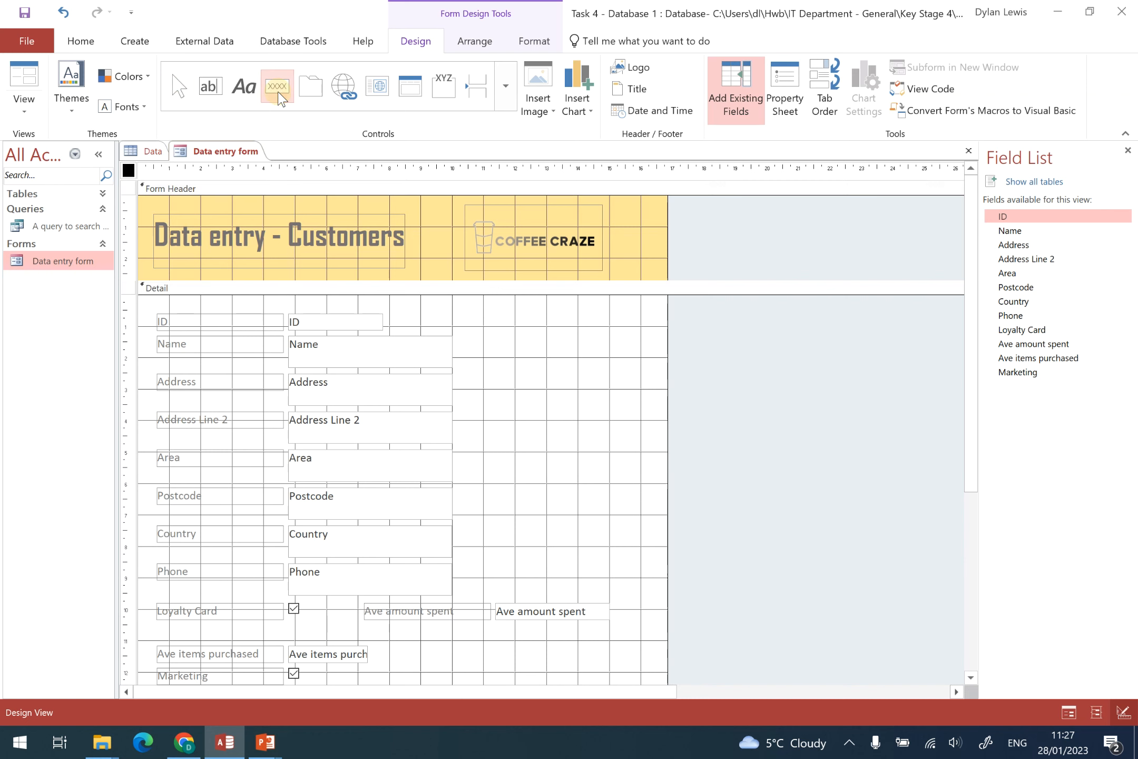
left_click(594, 342)
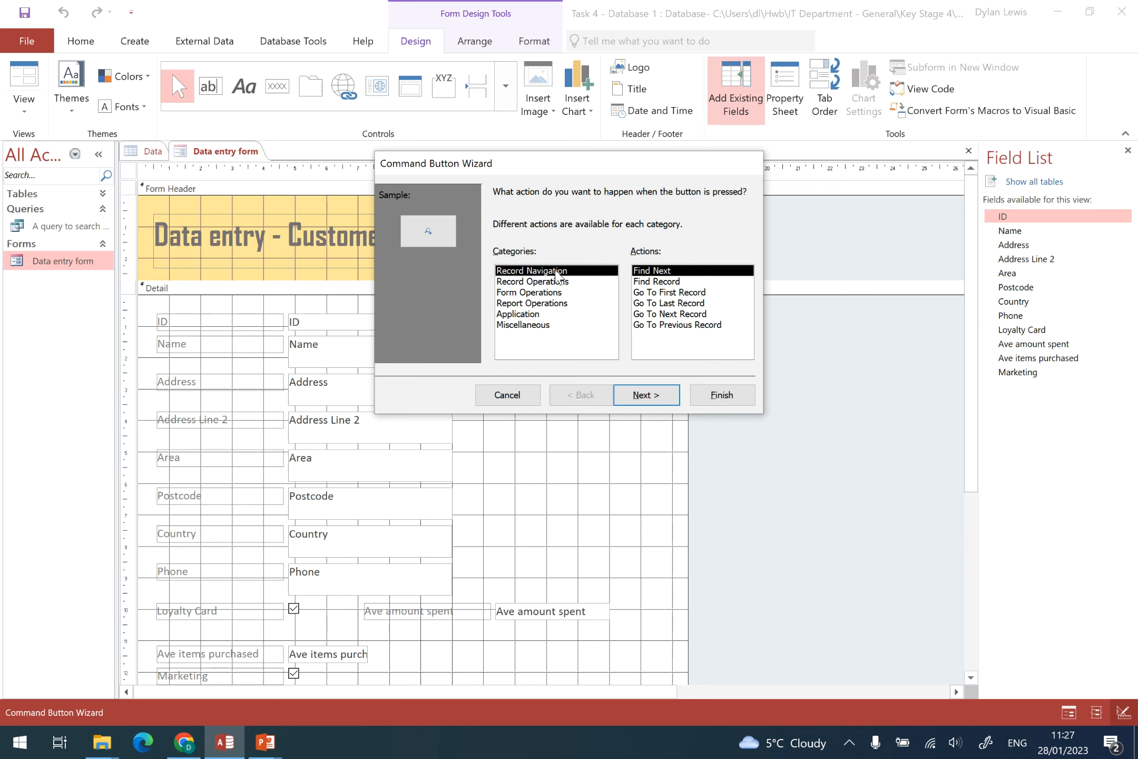
left_click(687, 292)
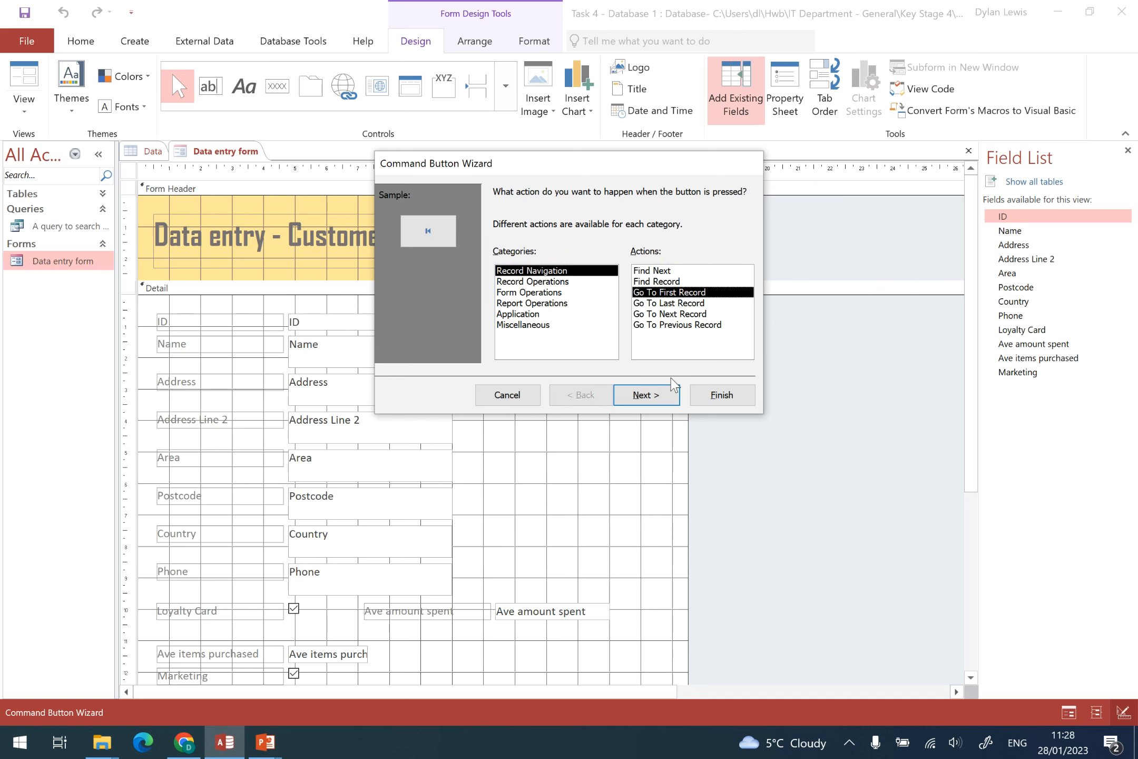
left_click(669, 397)
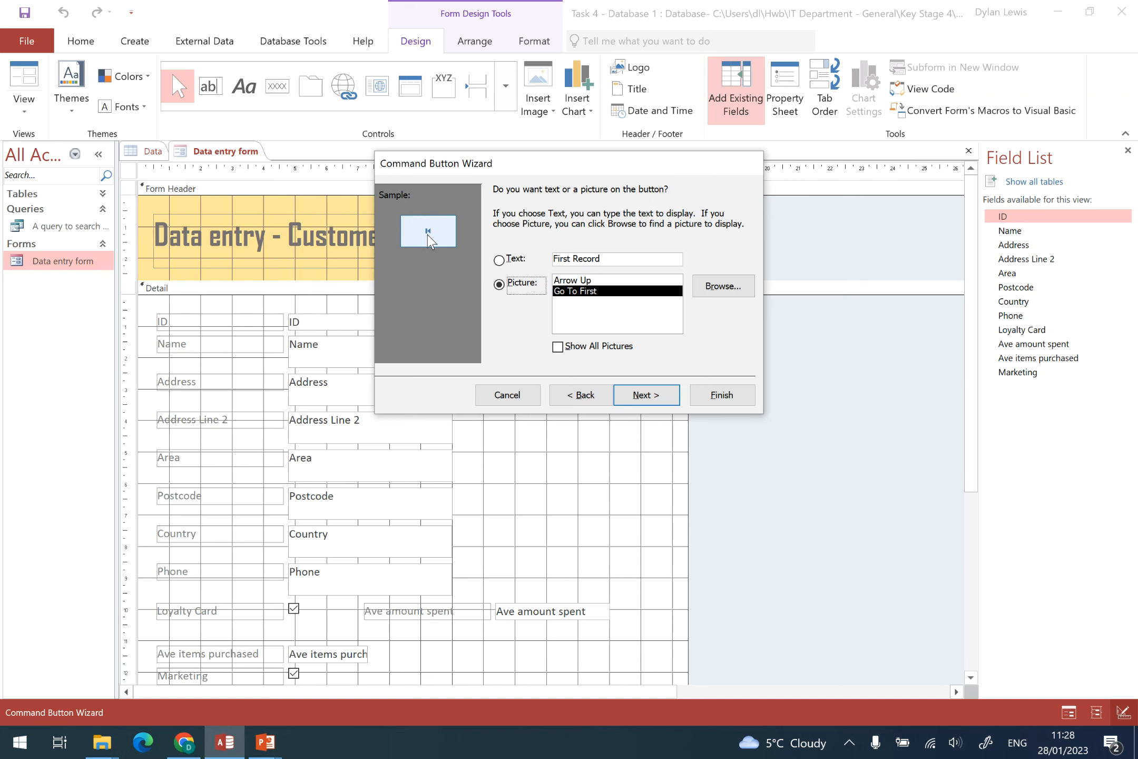
left_click(565, 281)
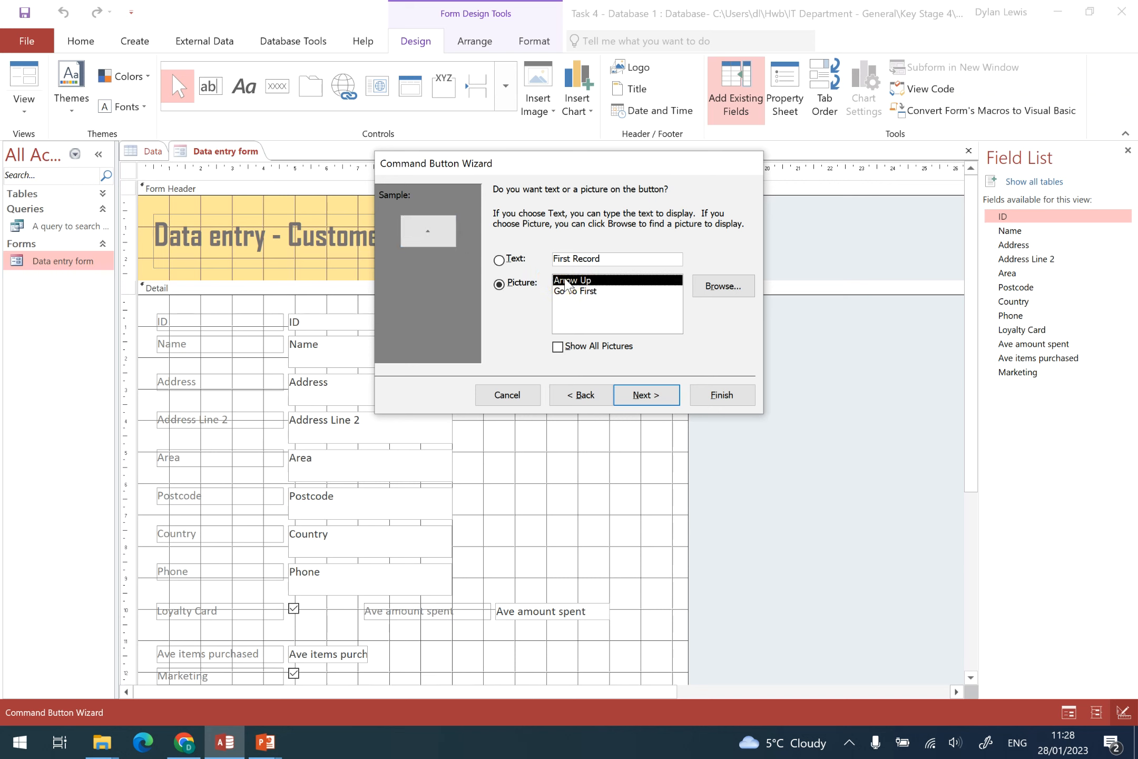
left_click(572, 290)
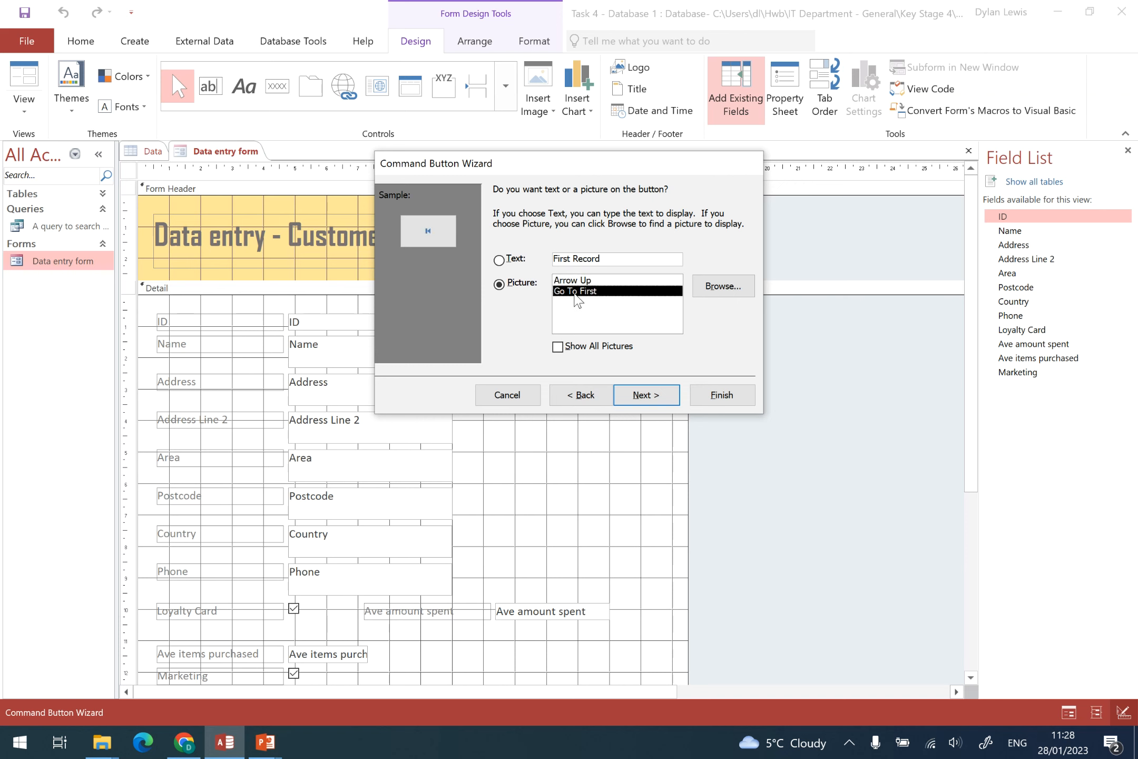
left_click(653, 398)
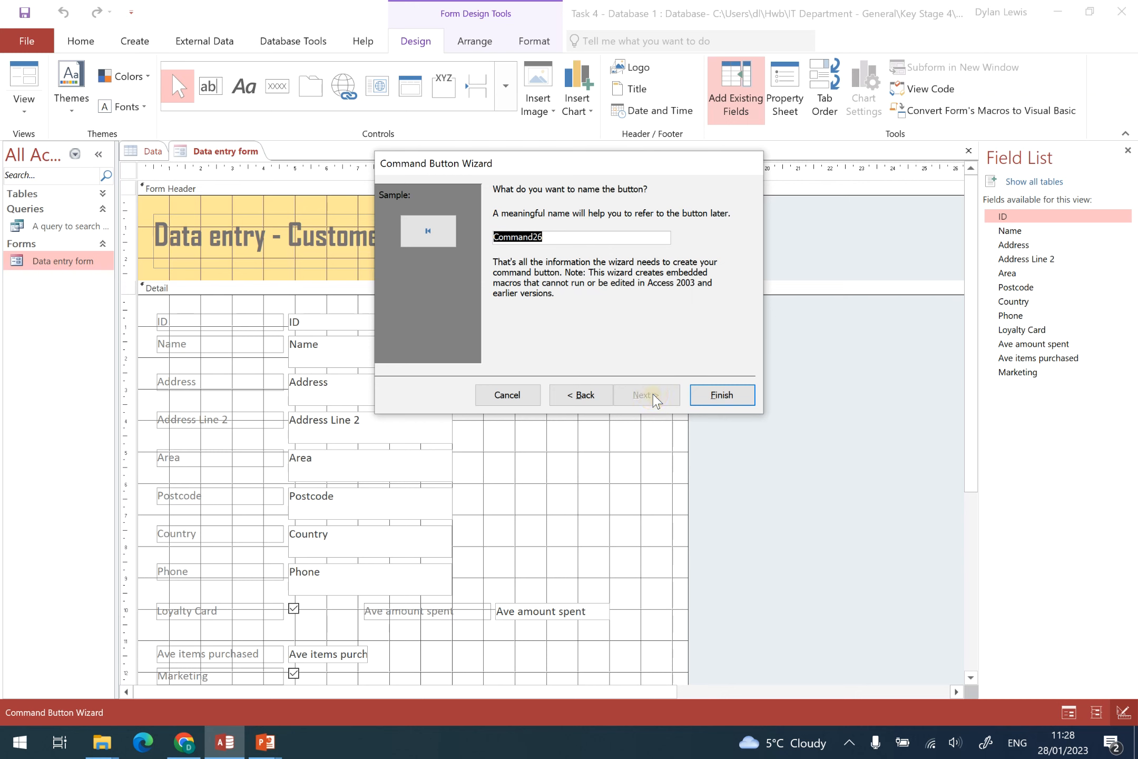
left_click(724, 397)
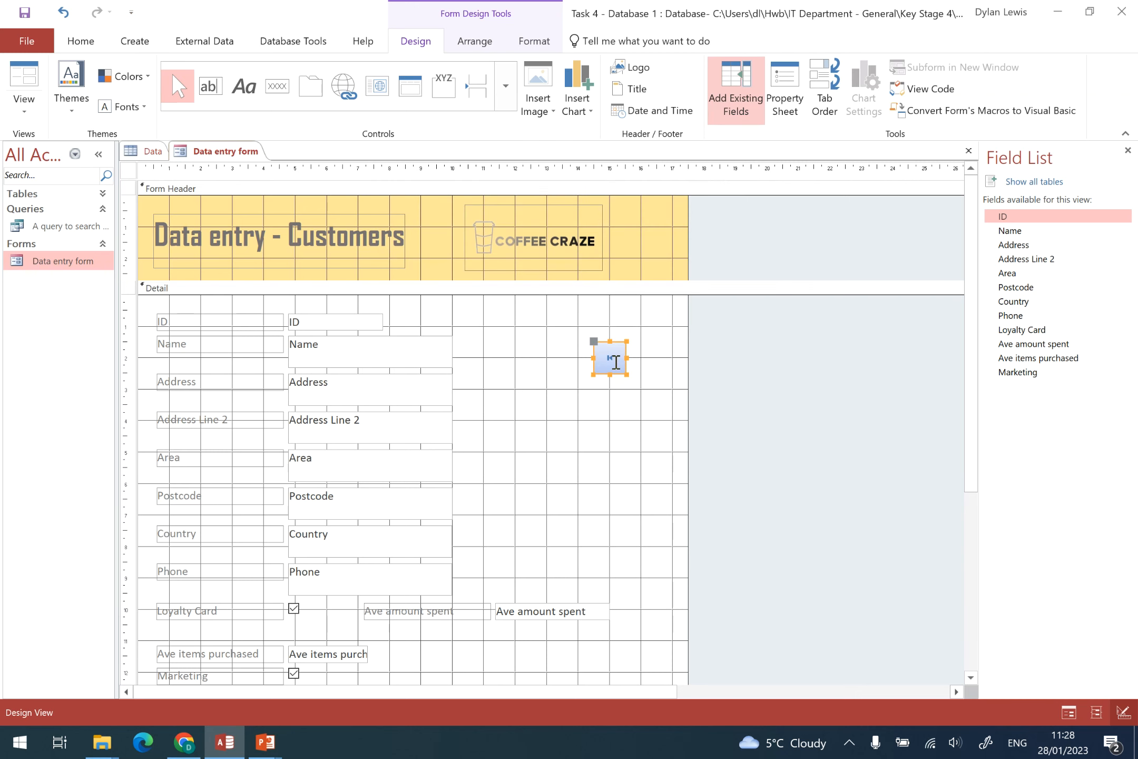
left_click_drag(617, 372, 539, 389)
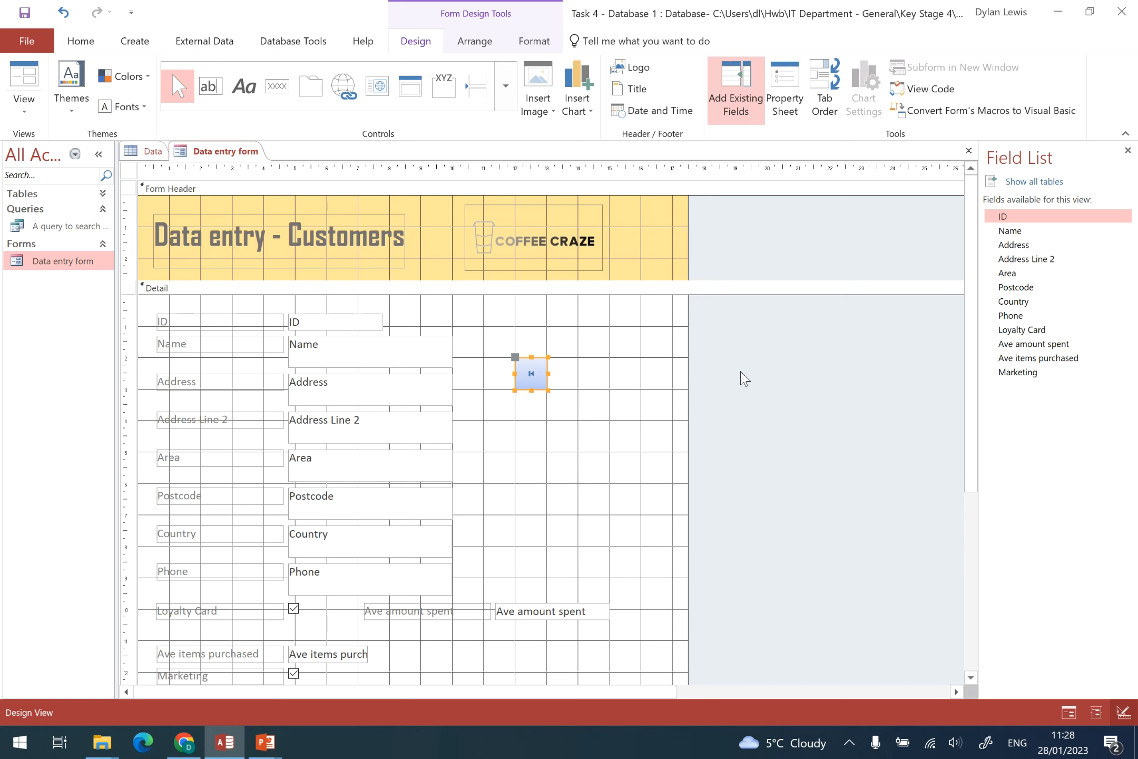
Add a Go To Previous Record command button directly to the right of the first-record button.
left_click(289, 95)
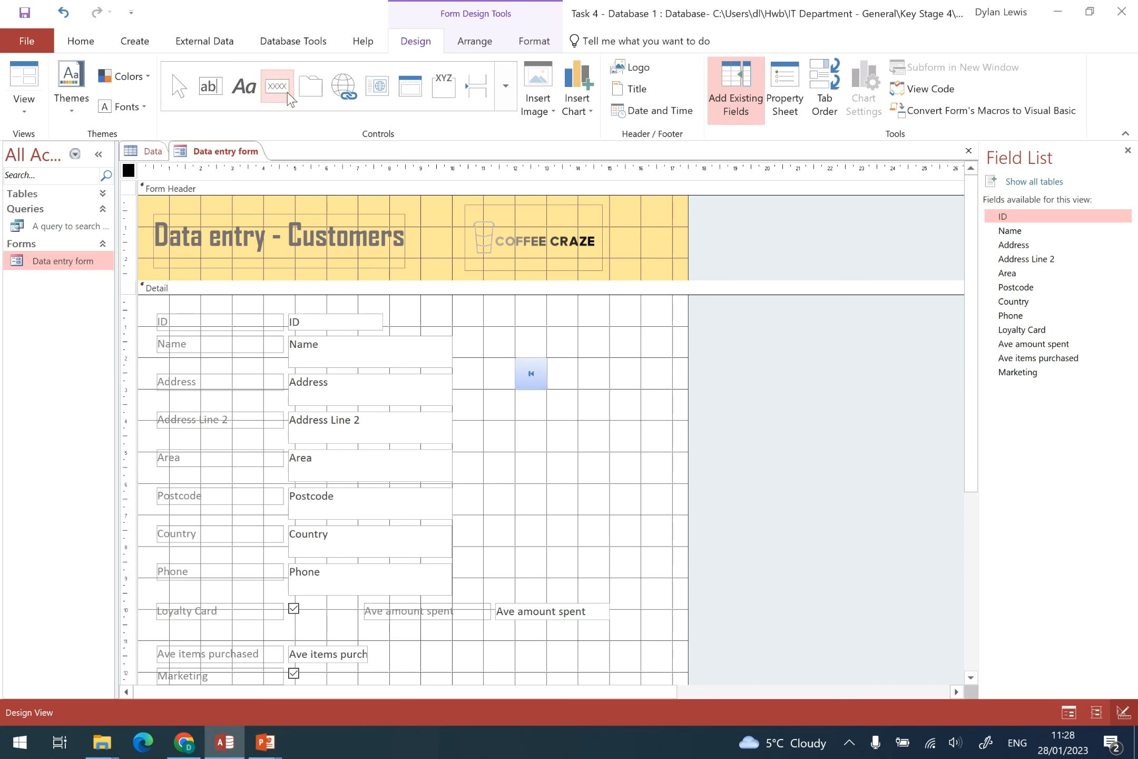
left_click(546, 358)
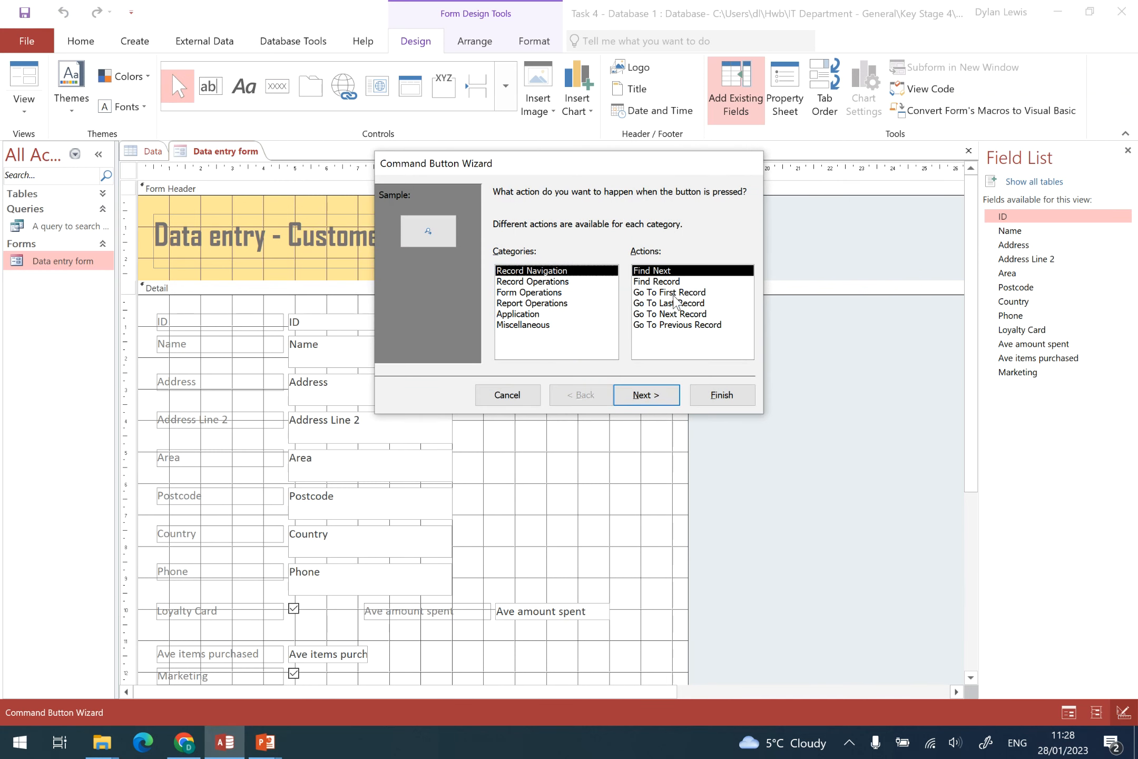
left_click(683, 324)
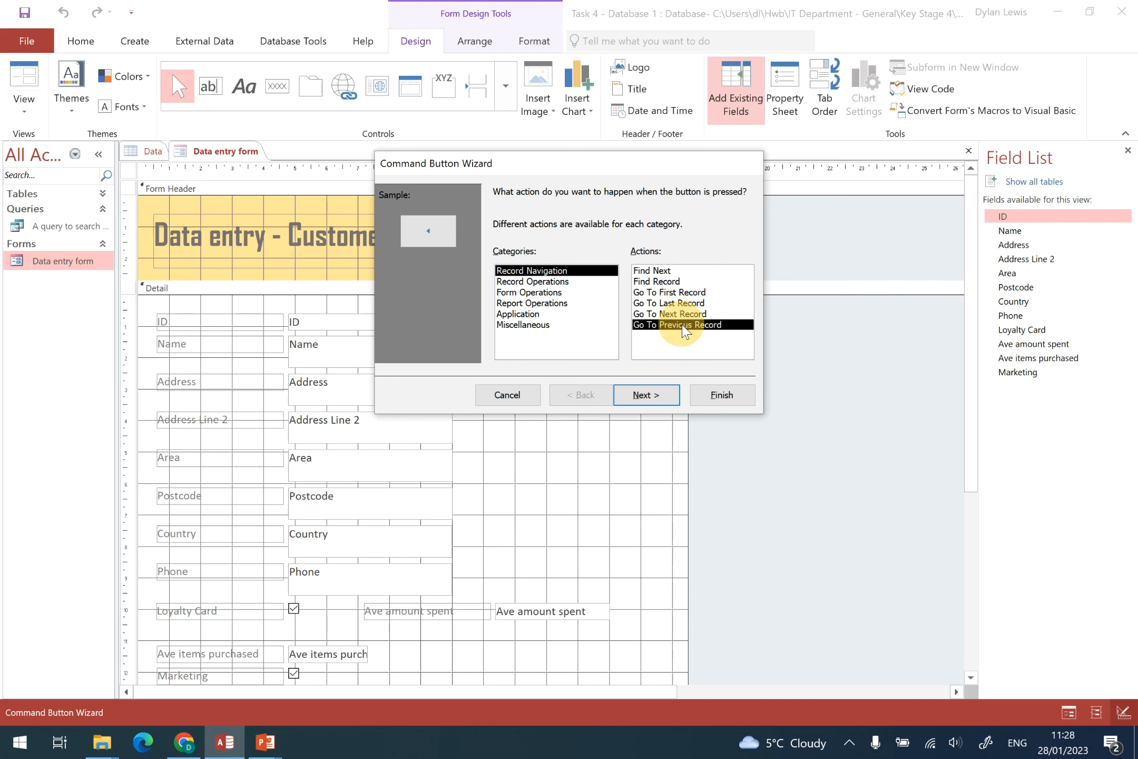
left_click(718, 399)
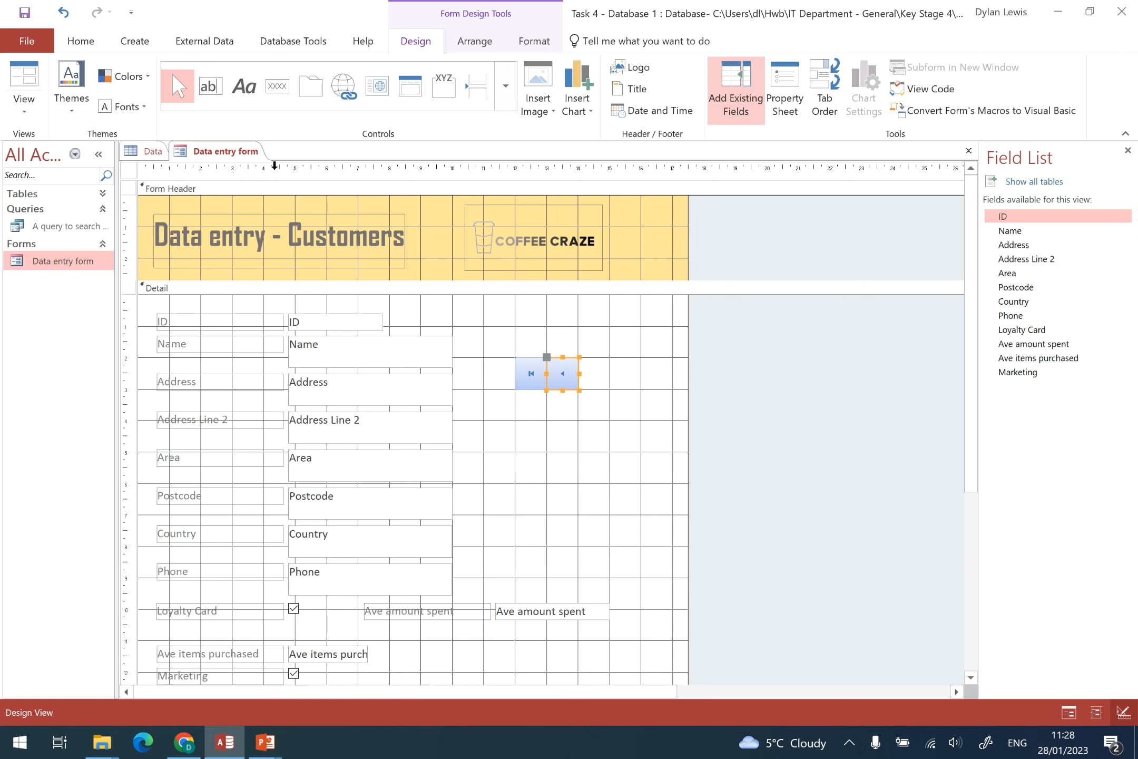
Add a Go To Next Record command button directly to the right of the previous-record button.
left_click(277, 86)
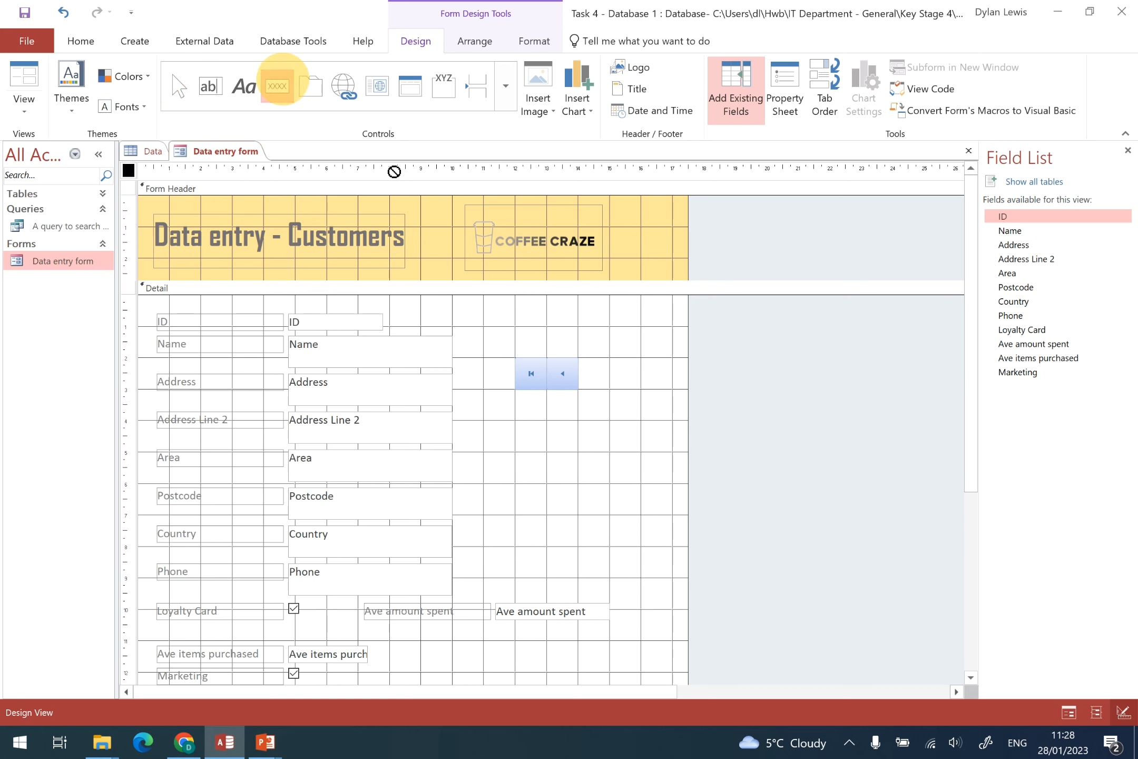
left_click(578, 357)
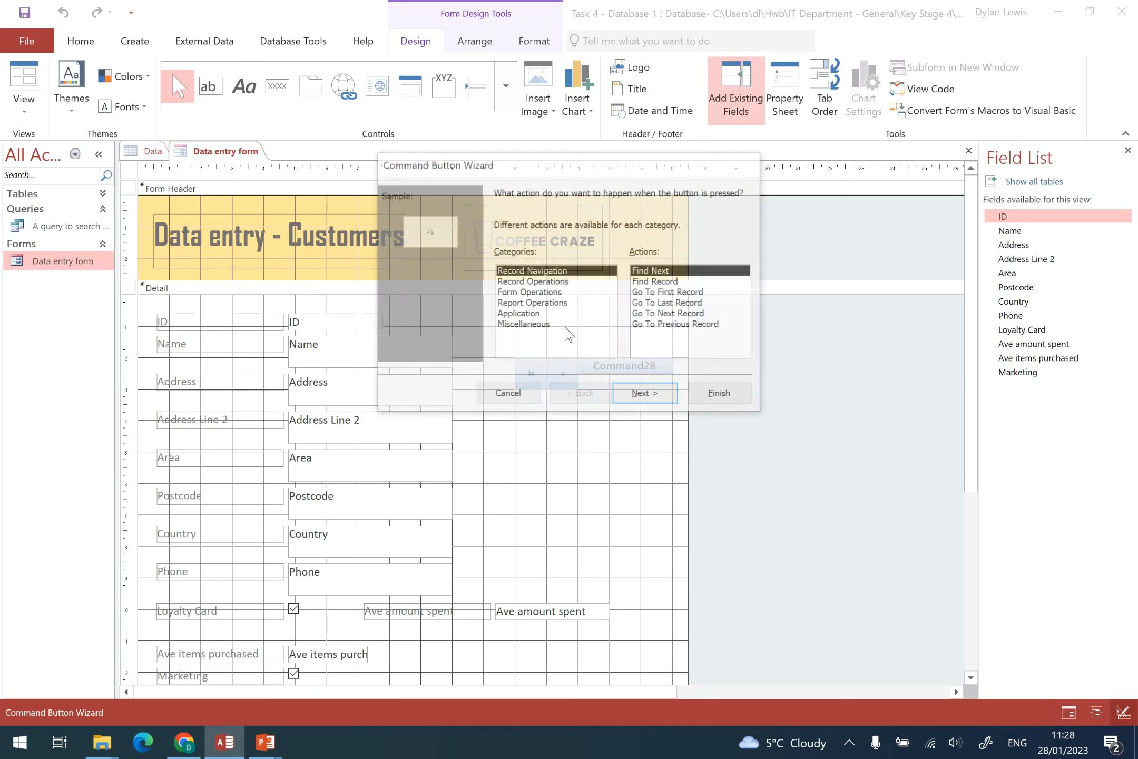
left_click(670, 313)
left_click(720, 395)
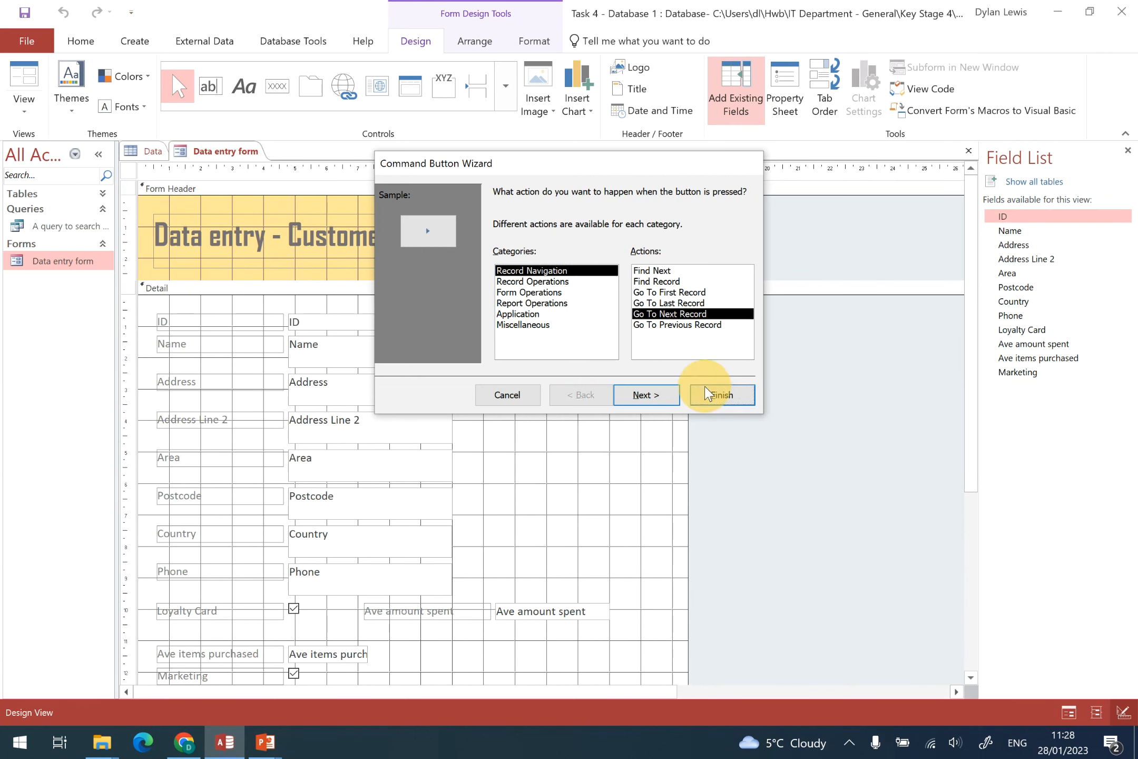
Add a Go To Last Record command button at the right end of the navigation button row.
left_click(278, 86)
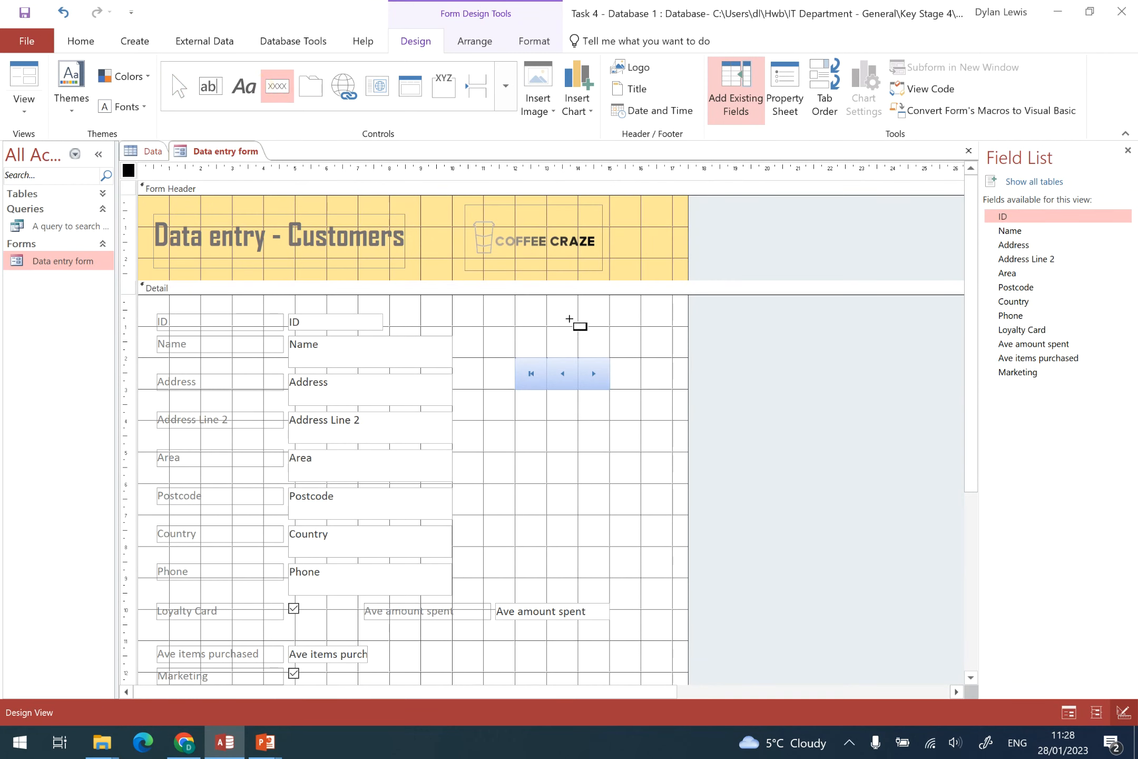
left_click(609, 358)
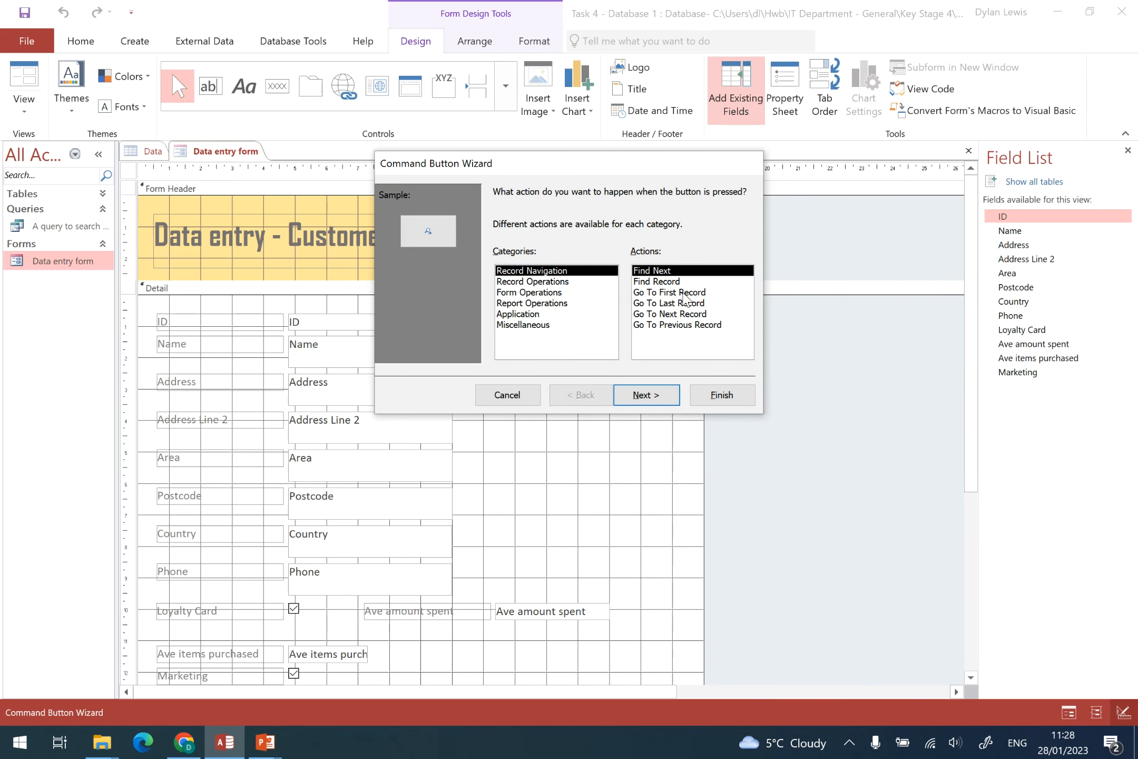
left_click(683, 302)
left_click(721, 395)
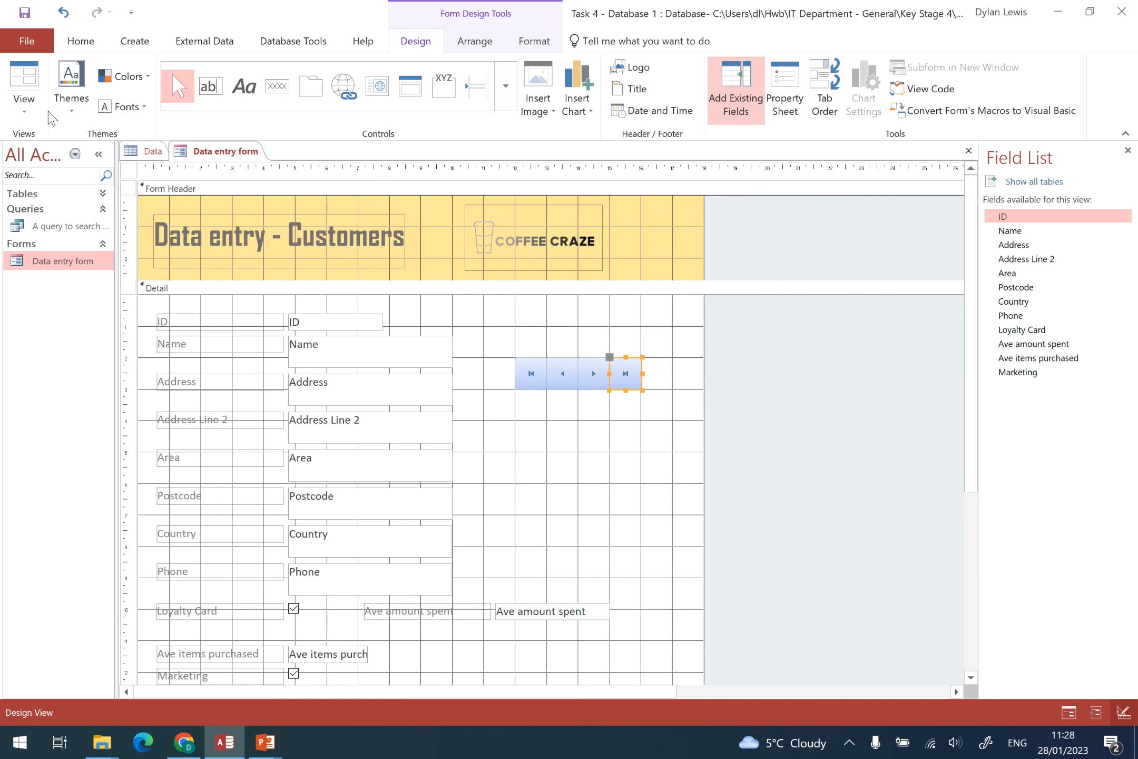
Test the next, previous, last and first record buttons in Form View.
left_click(20, 103)
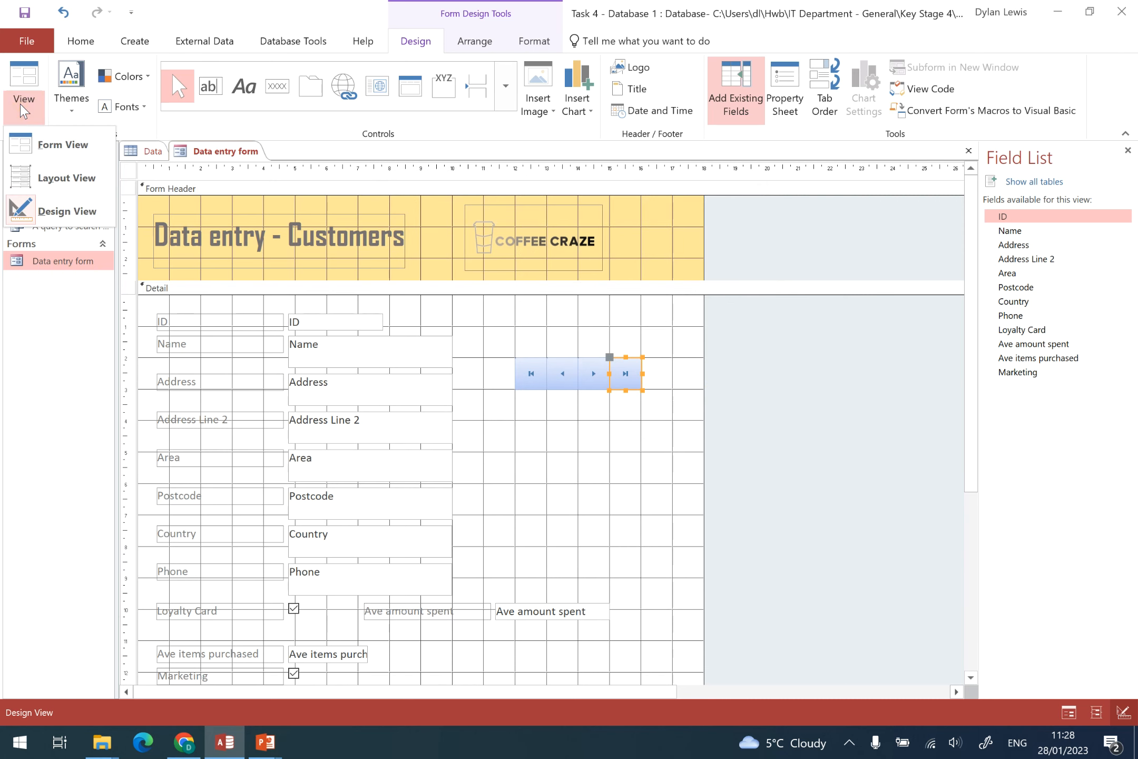
left_click(49, 152)
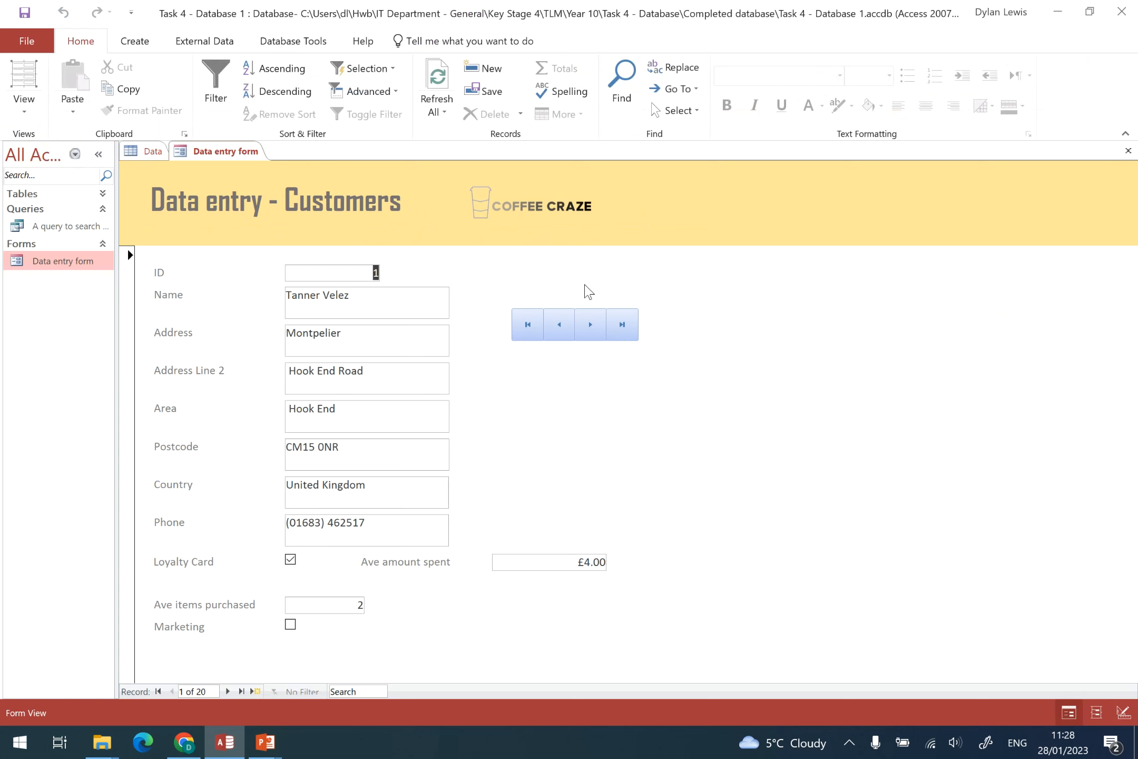
left_click(603, 338)
left_click(604, 339)
left_click(604, 339)
left_click(604, 339)
left_click(604, 339)
left_click(604, 339)
left_click(604, 339)
left_click(558, 326)
left_click(558, 325)
left_click(557, 326)
left_click(557, 326)
left_click(558, 326)
left_click(557, 326)
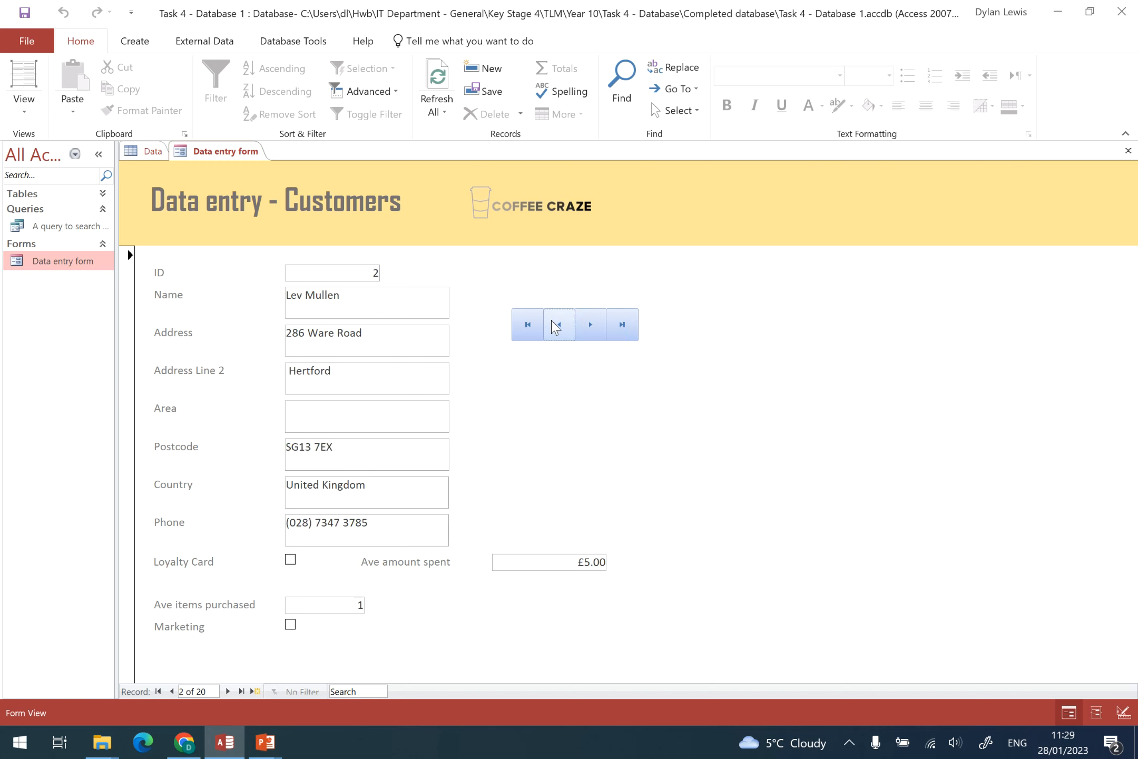
left_click(635, 335)
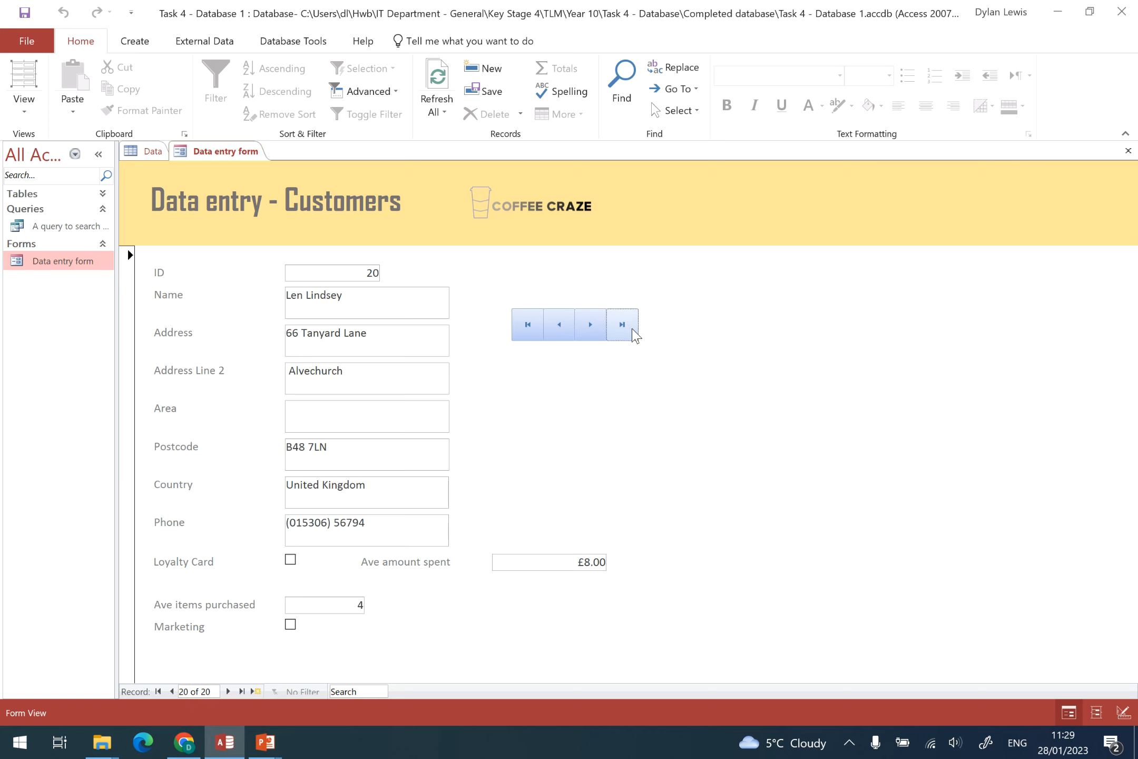
left_click(528, 325)
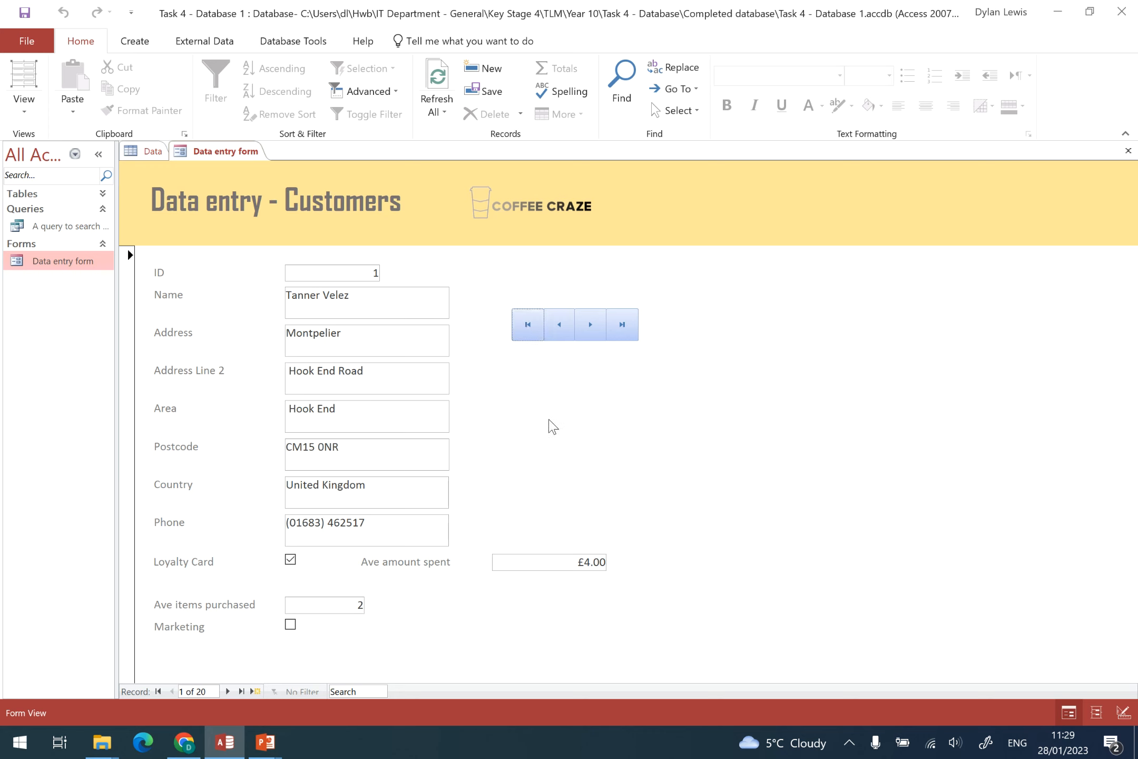
In Design View, add an Add New Record command button with the Pencil (Edit) picture below the first-record button, aligned to the grid.
left_click(33, 107)
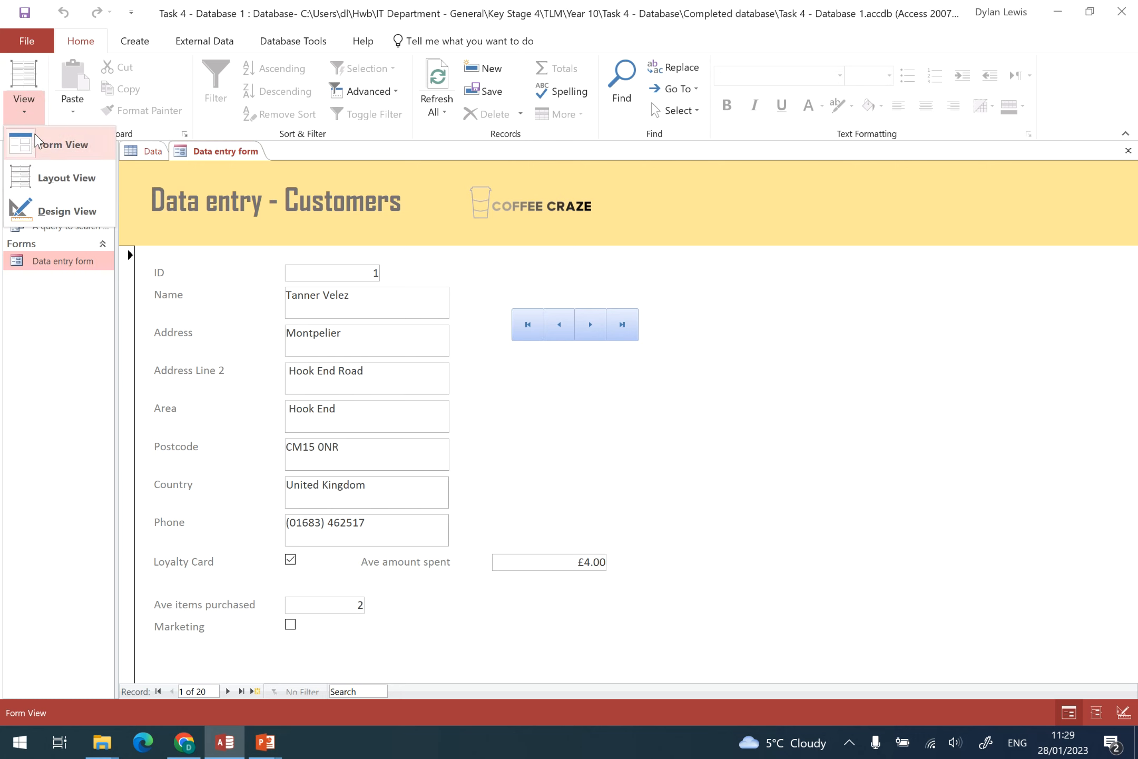
left_click(58, 216)
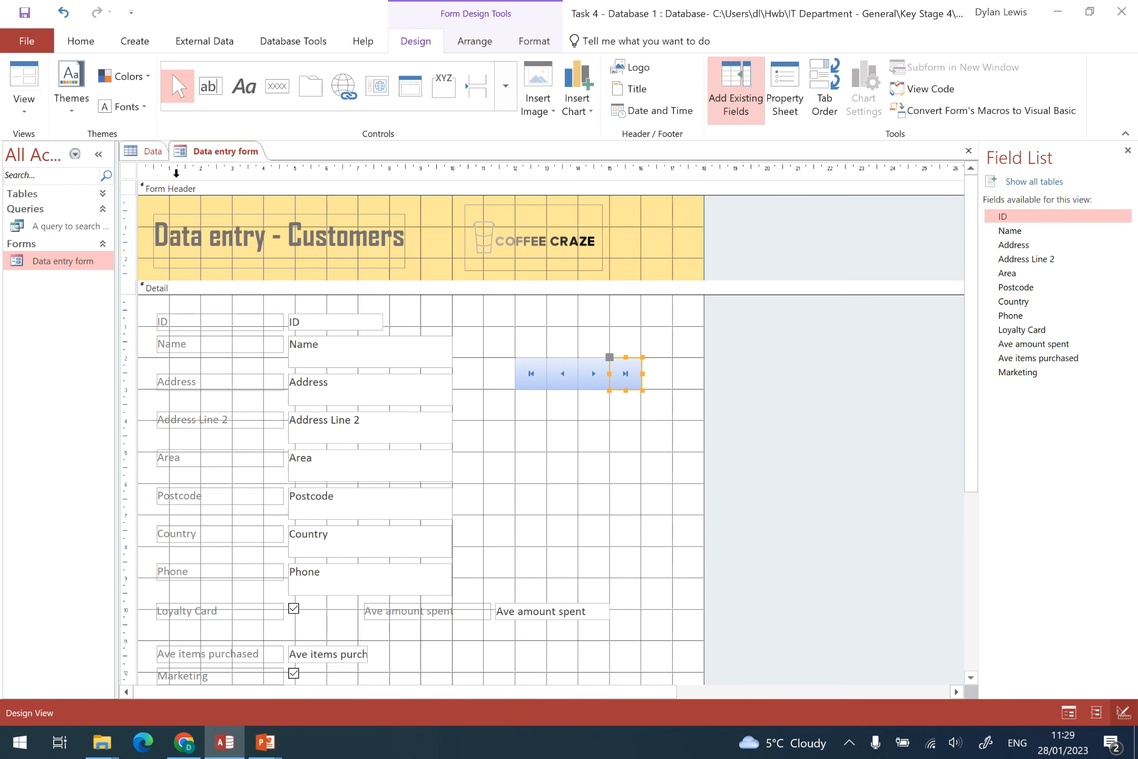
left_click(277, 85)
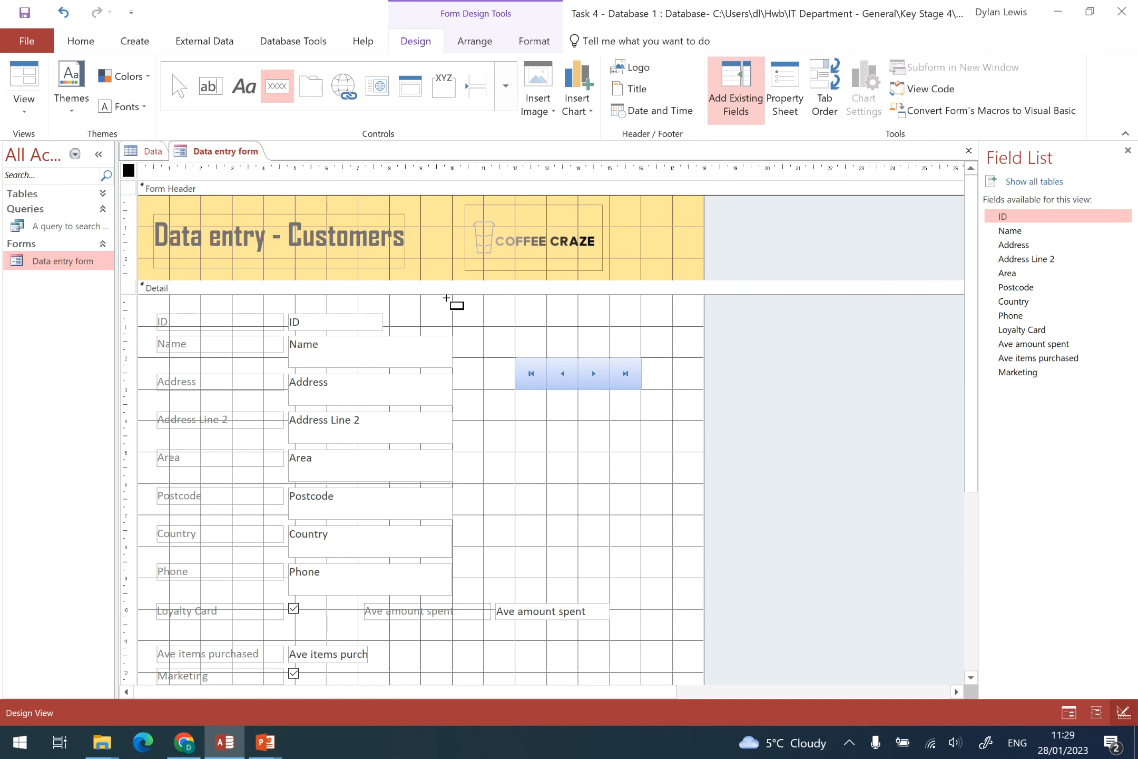
left_click(516, 424)
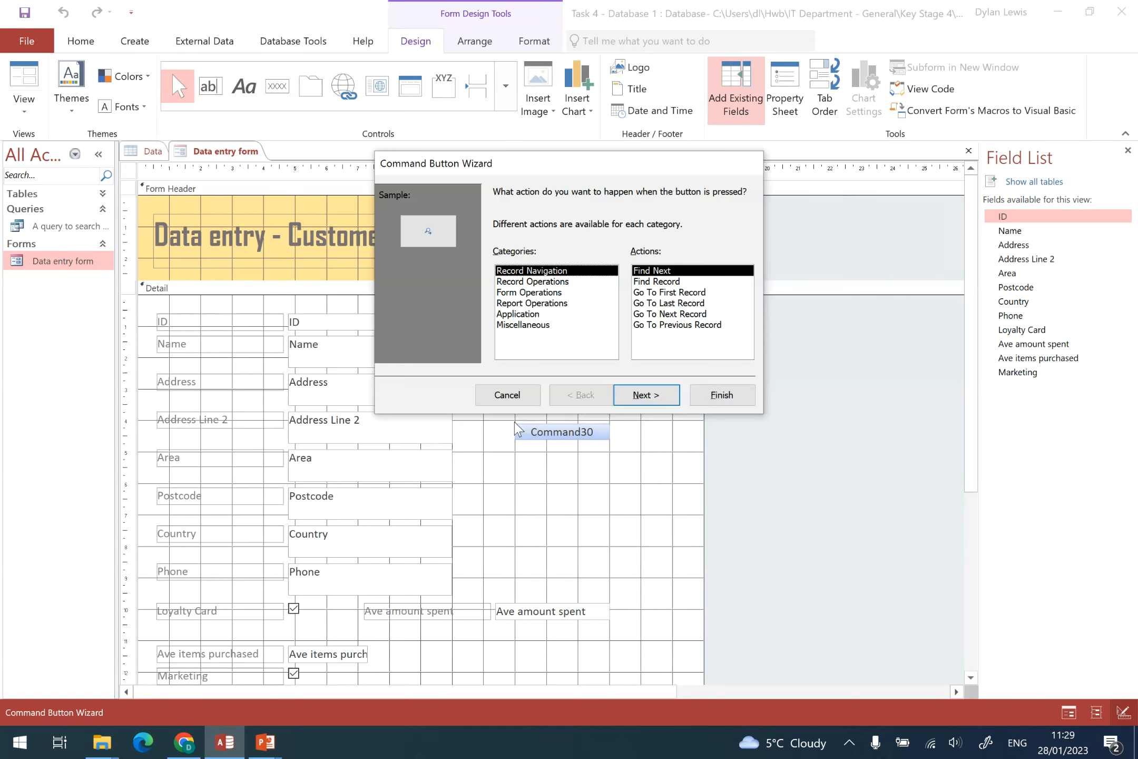
left_click(539, 284)
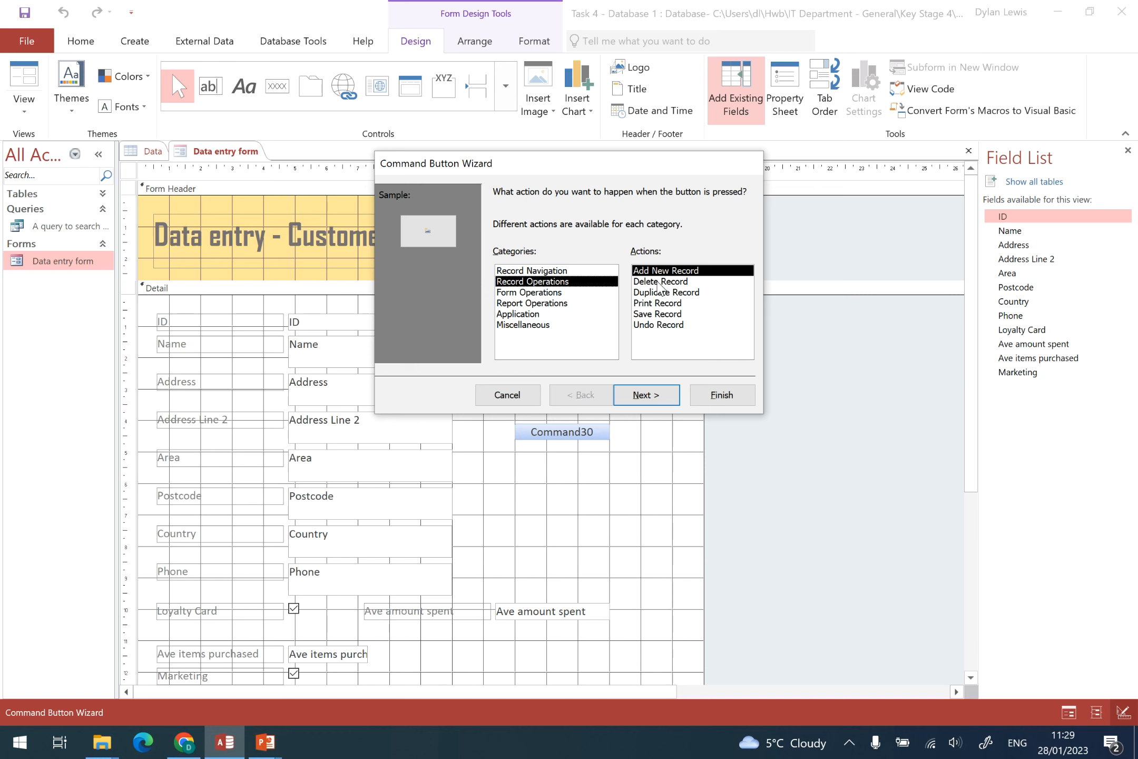
left_click(653, 395)
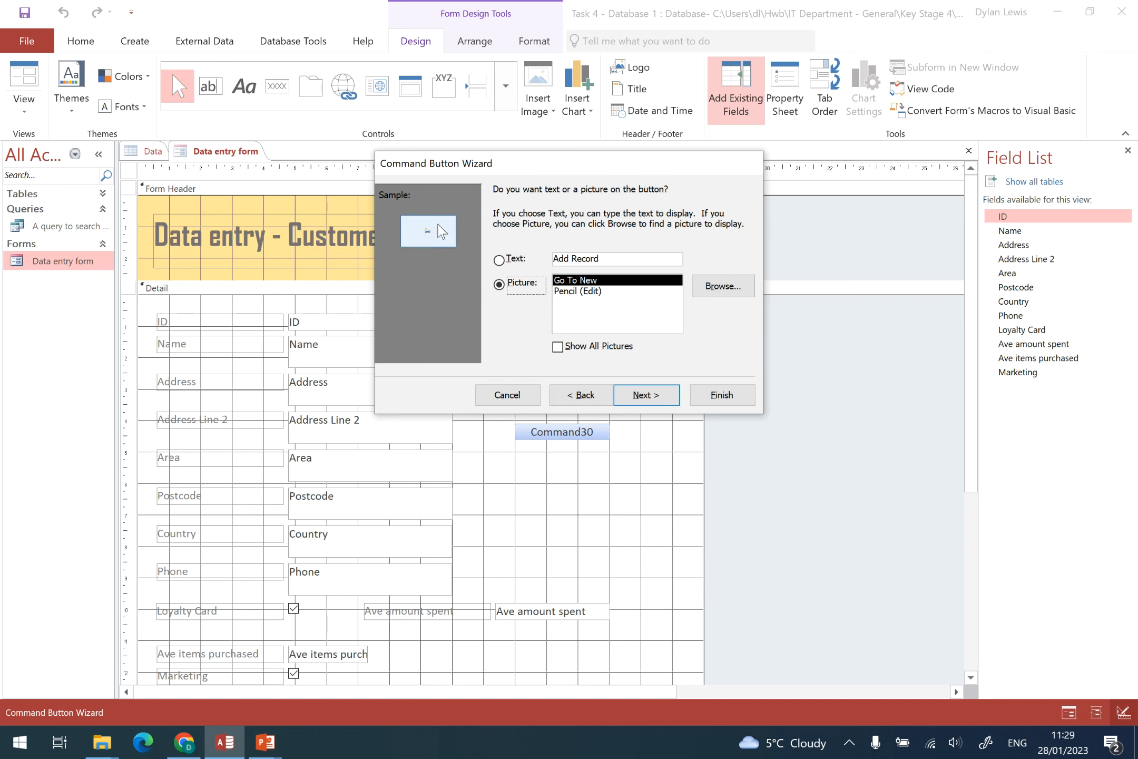
left_click(575, 291)
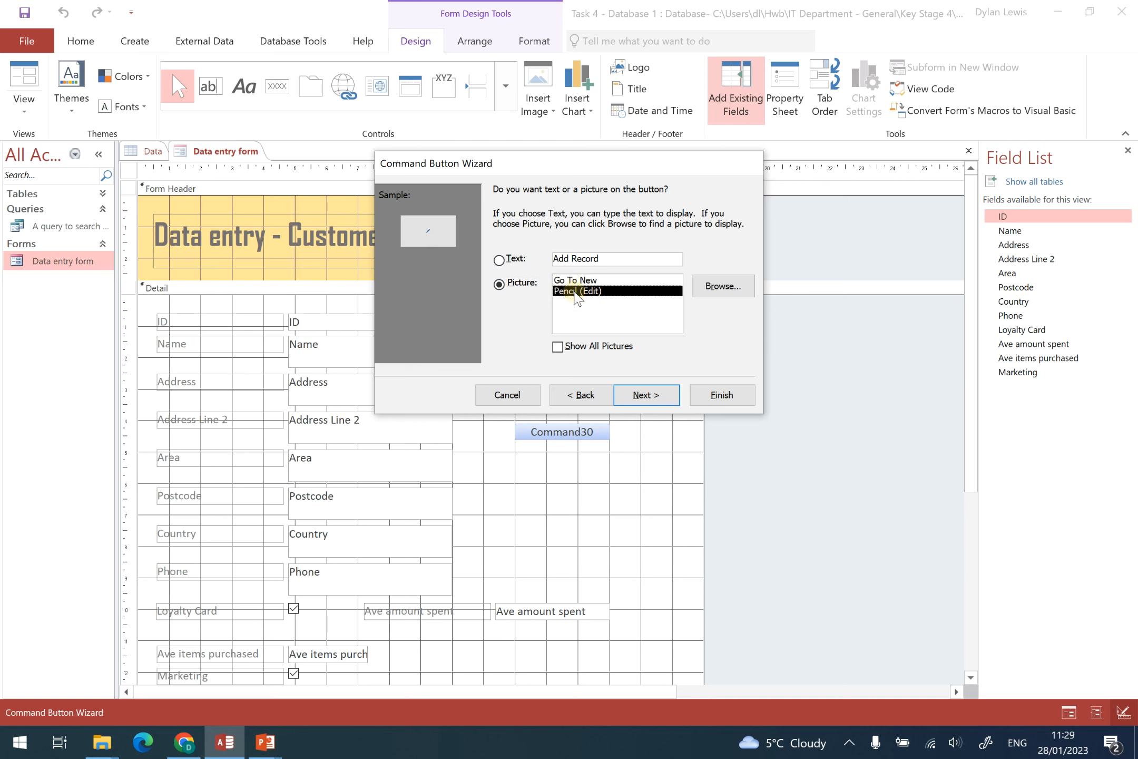
left_click(652, 400)
left_click(721, 395)
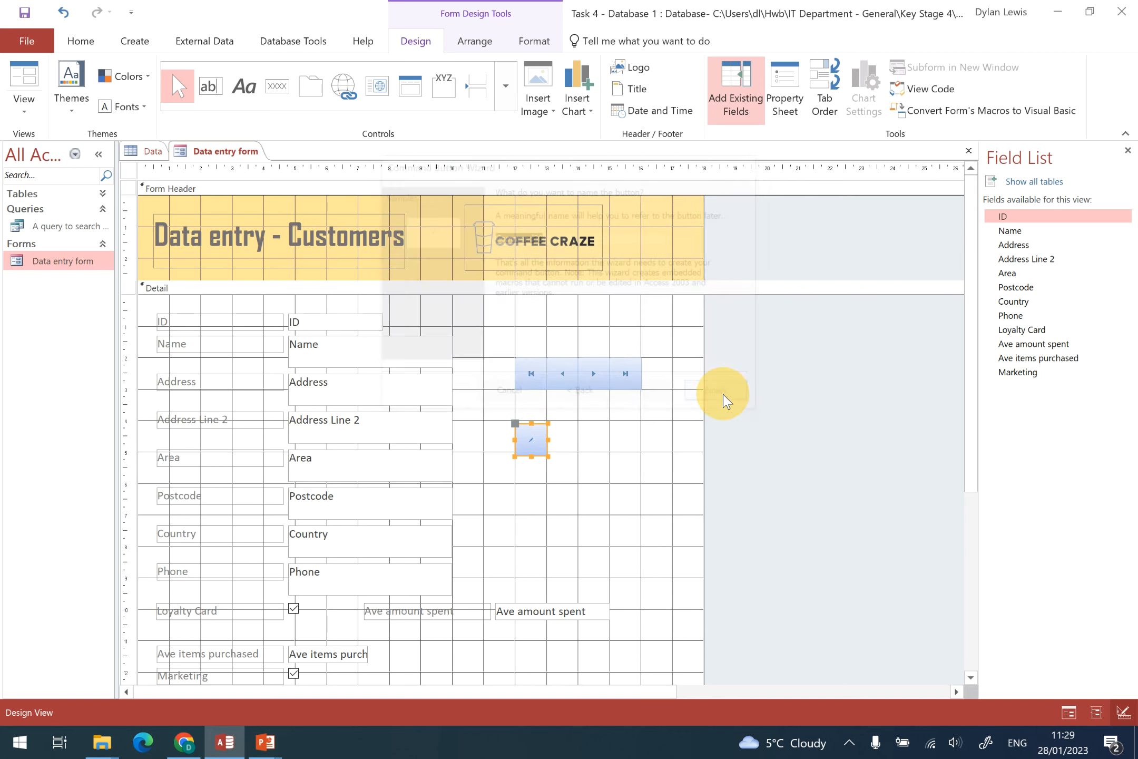
left_click_drag(533, 457, 534, 451)
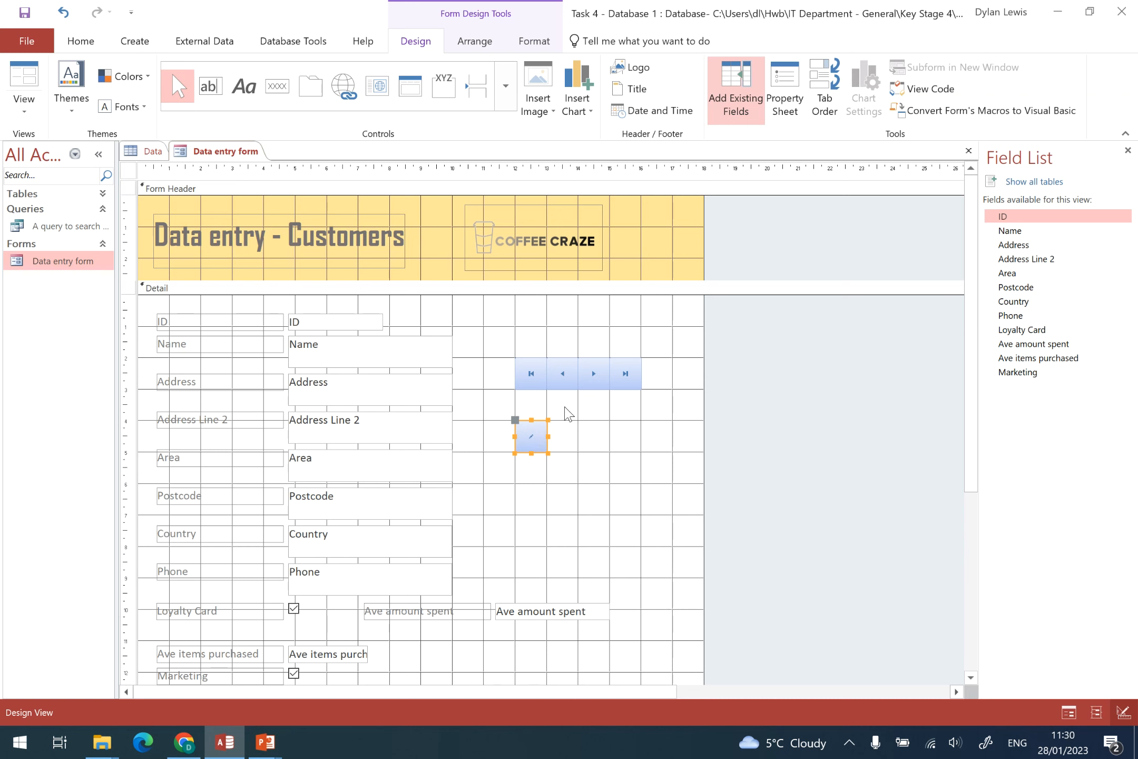
Add a Delete Record command button with the Trash Can picture to the right of the pencil button, level with it.
left_click(278, 88)
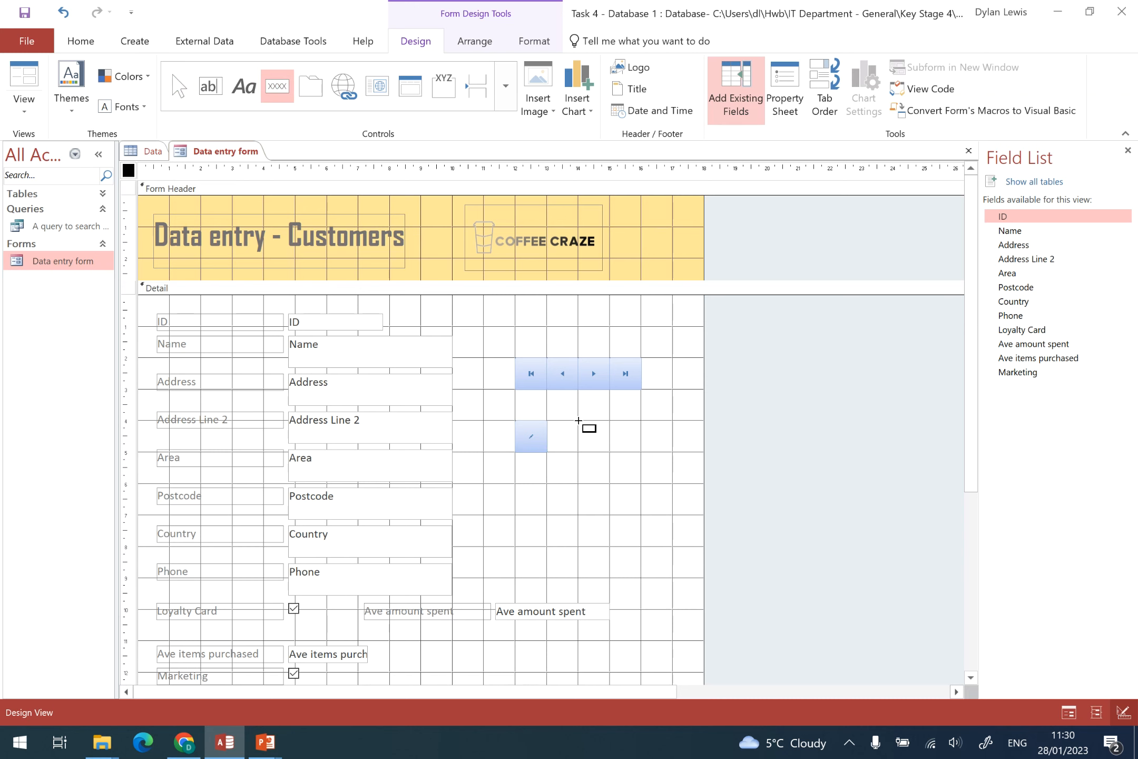
left_click_drag(578, 419, 672, 436)
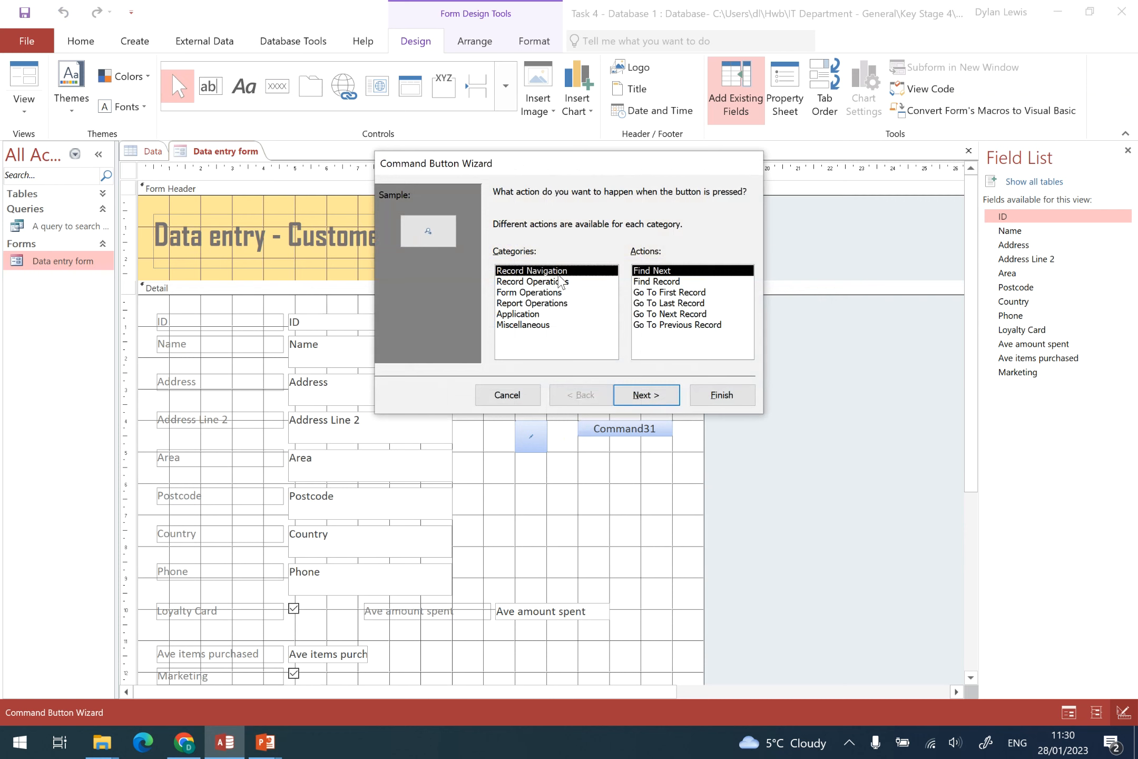
left_click(550, 282)
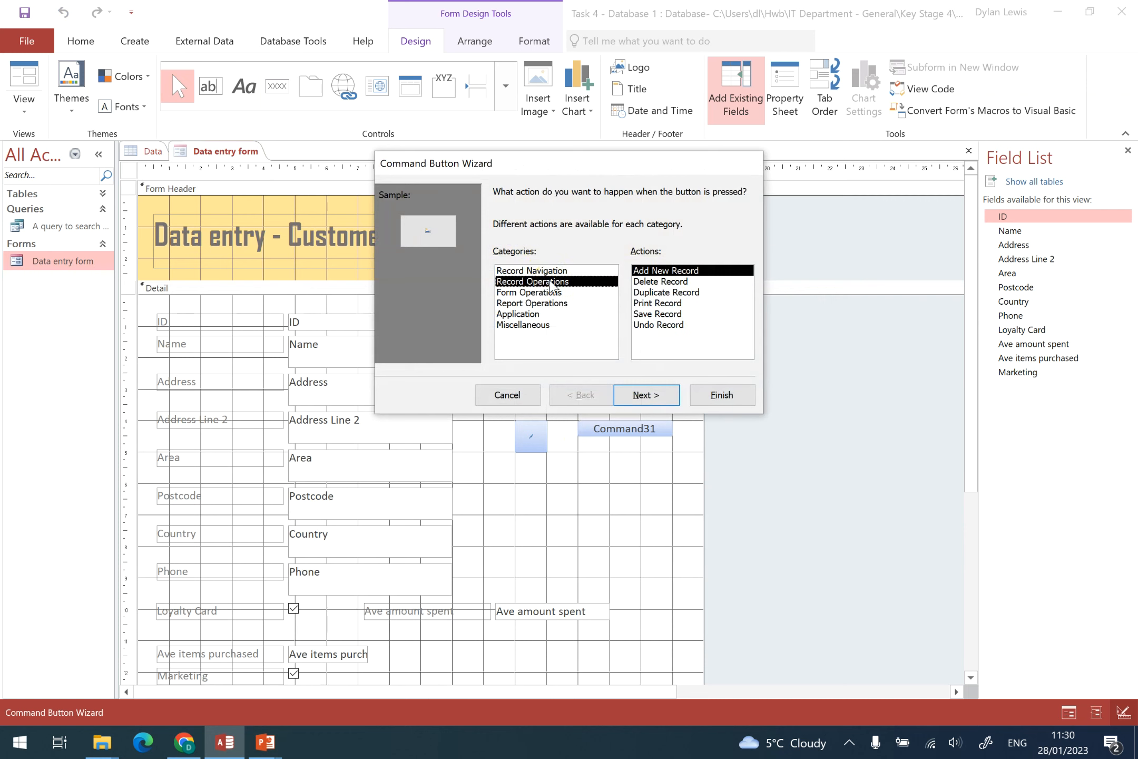
left_click(661, 283)
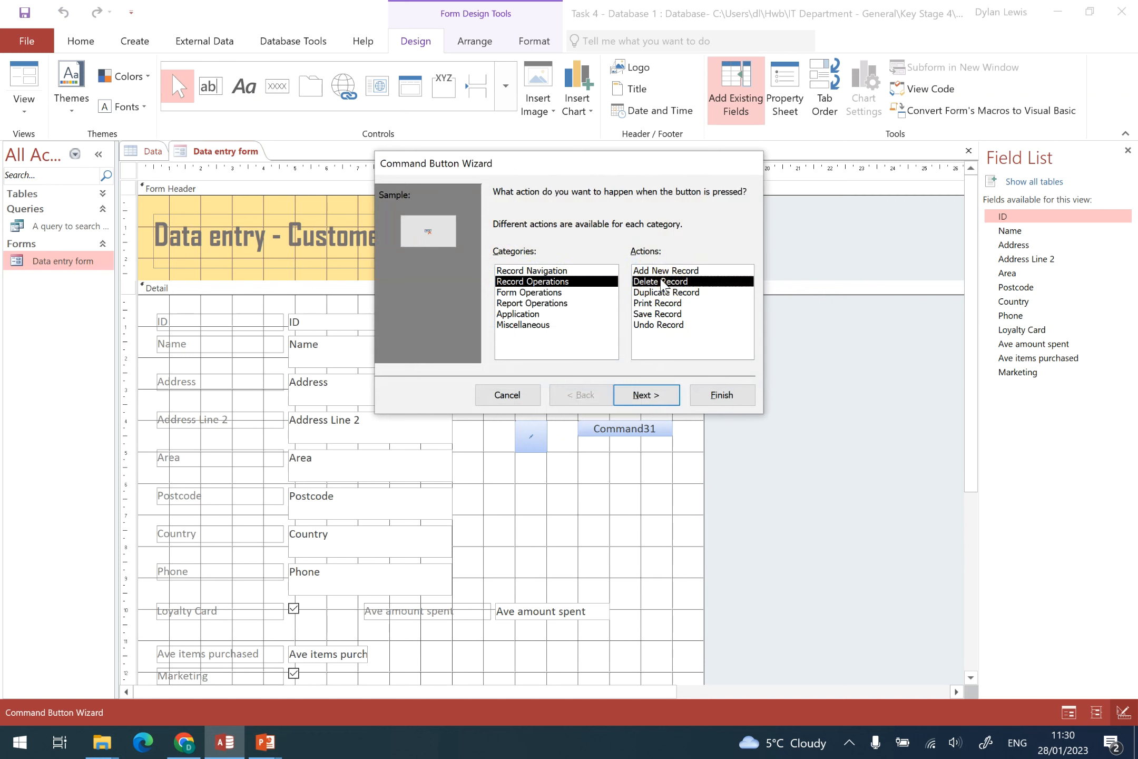
left_click(663, 395)
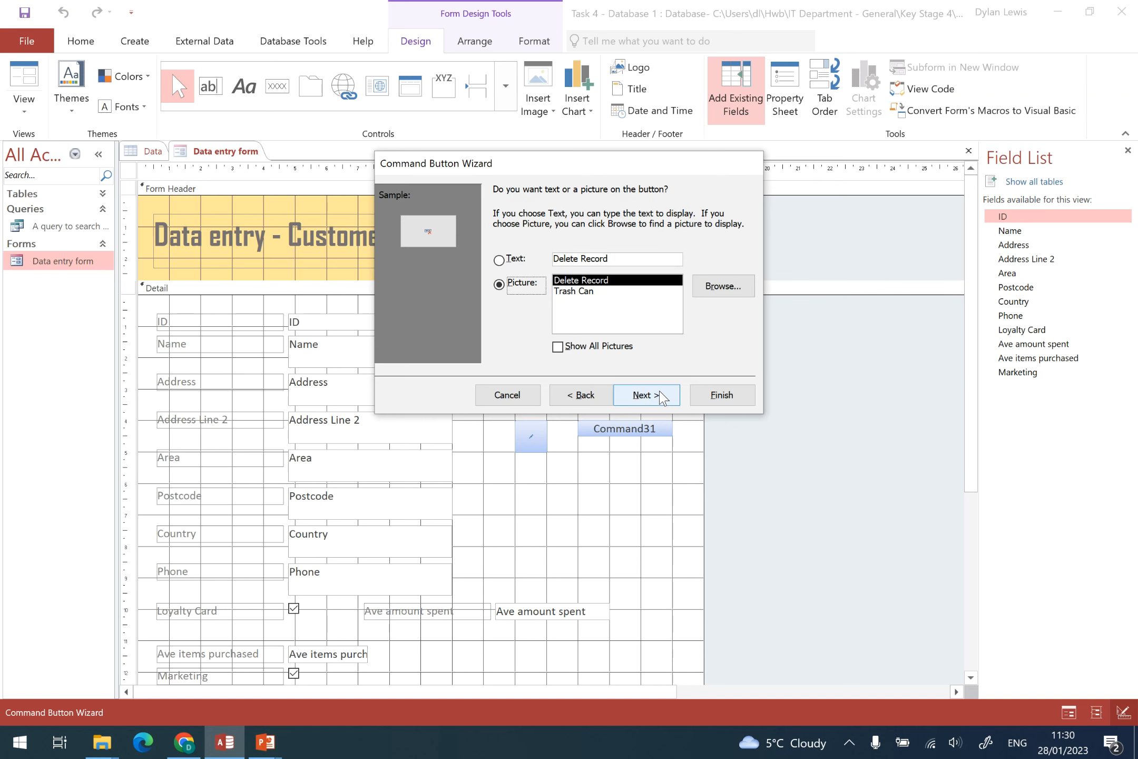
left_click(578, 291)
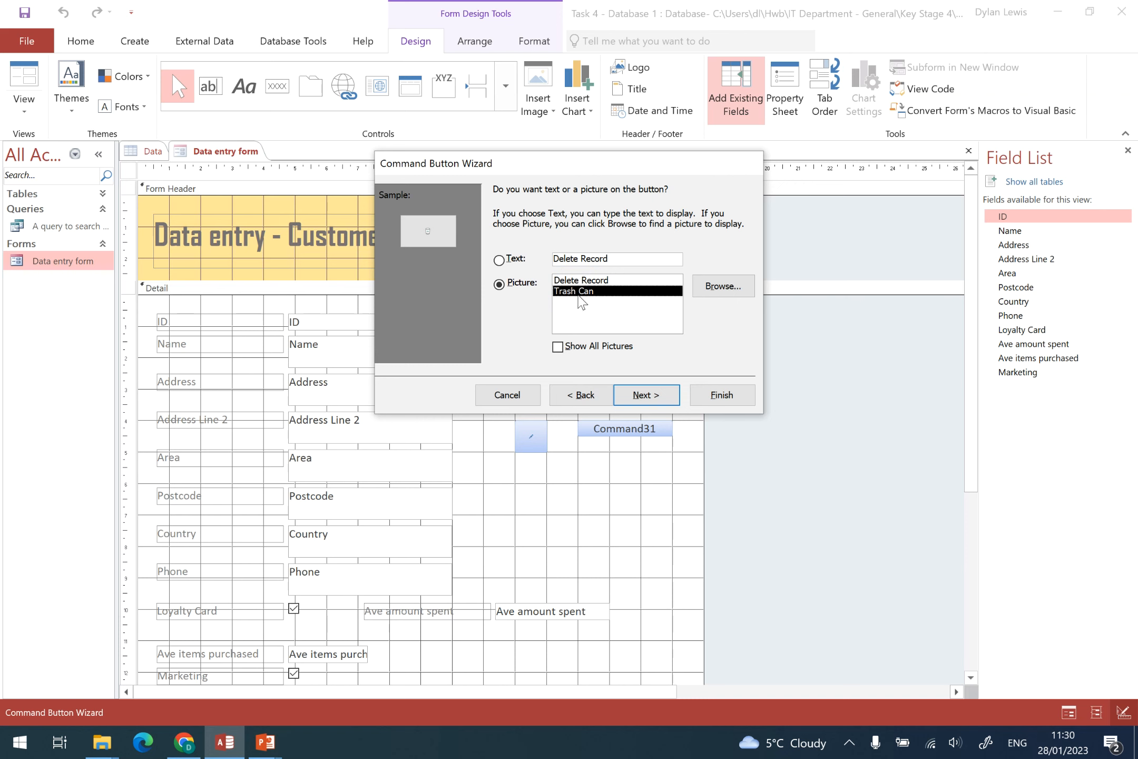
left_click(701, 389)
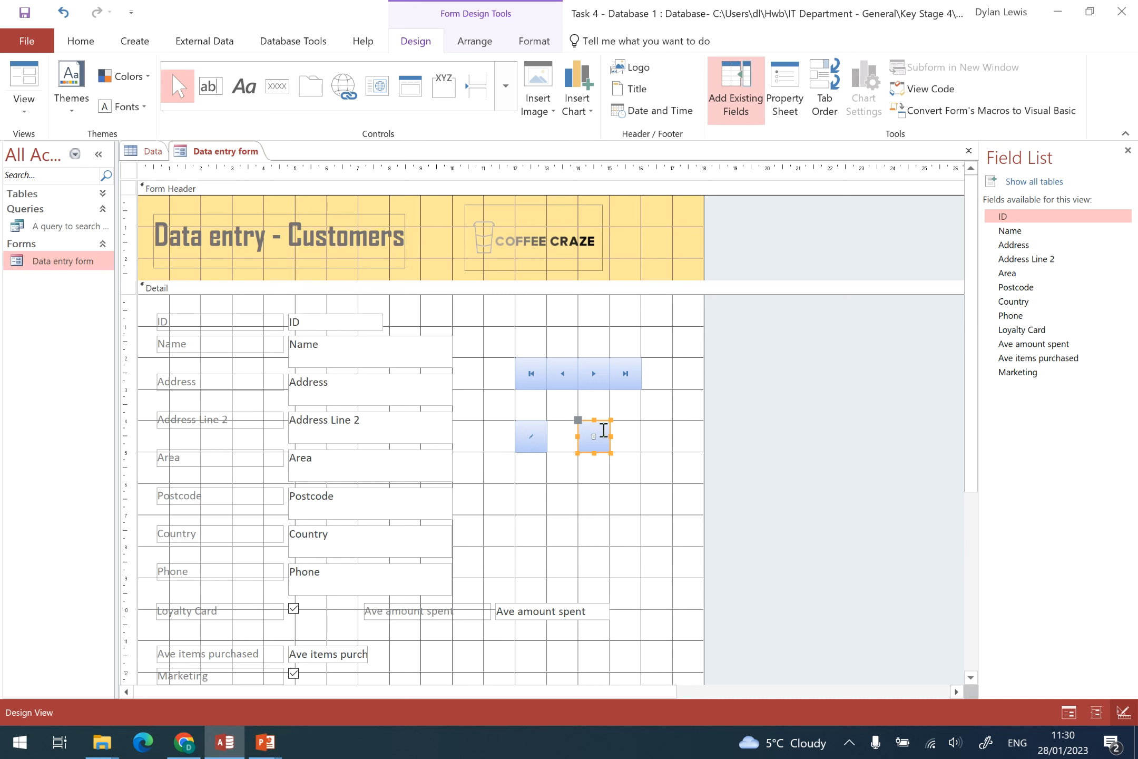
Switch the form to Form View and test the next and previous record buttons.
left_click(24, 104)
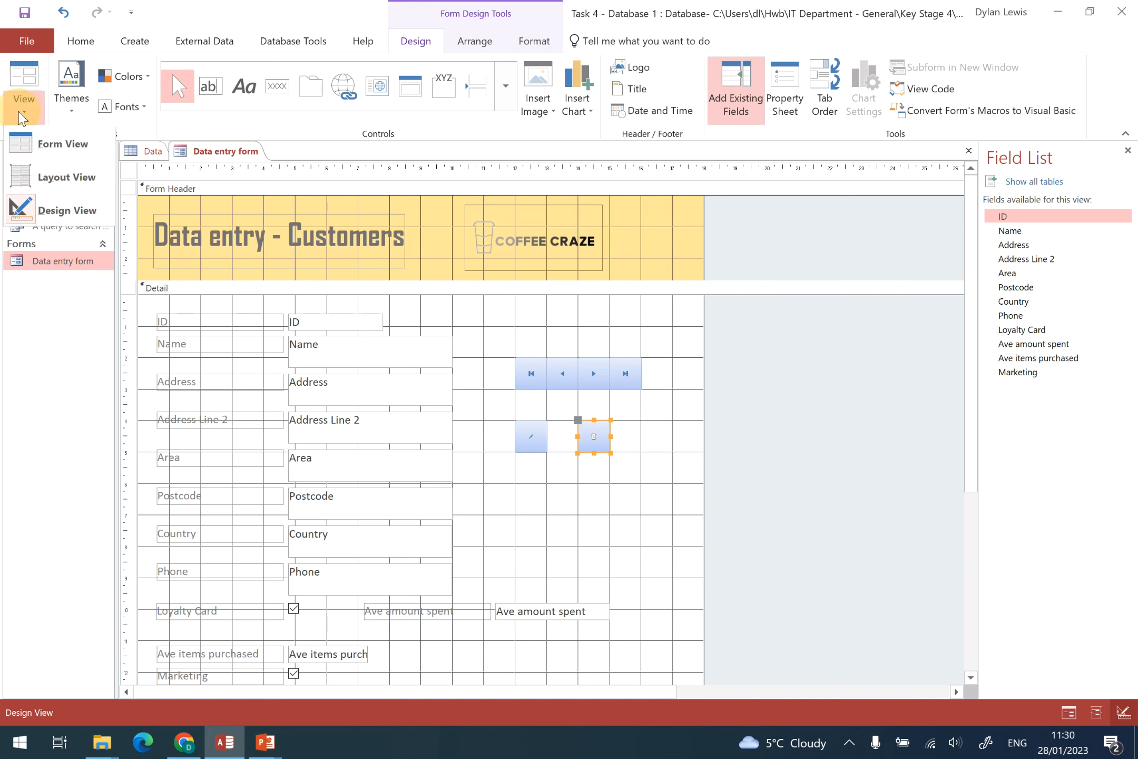
left_click(51, 149)
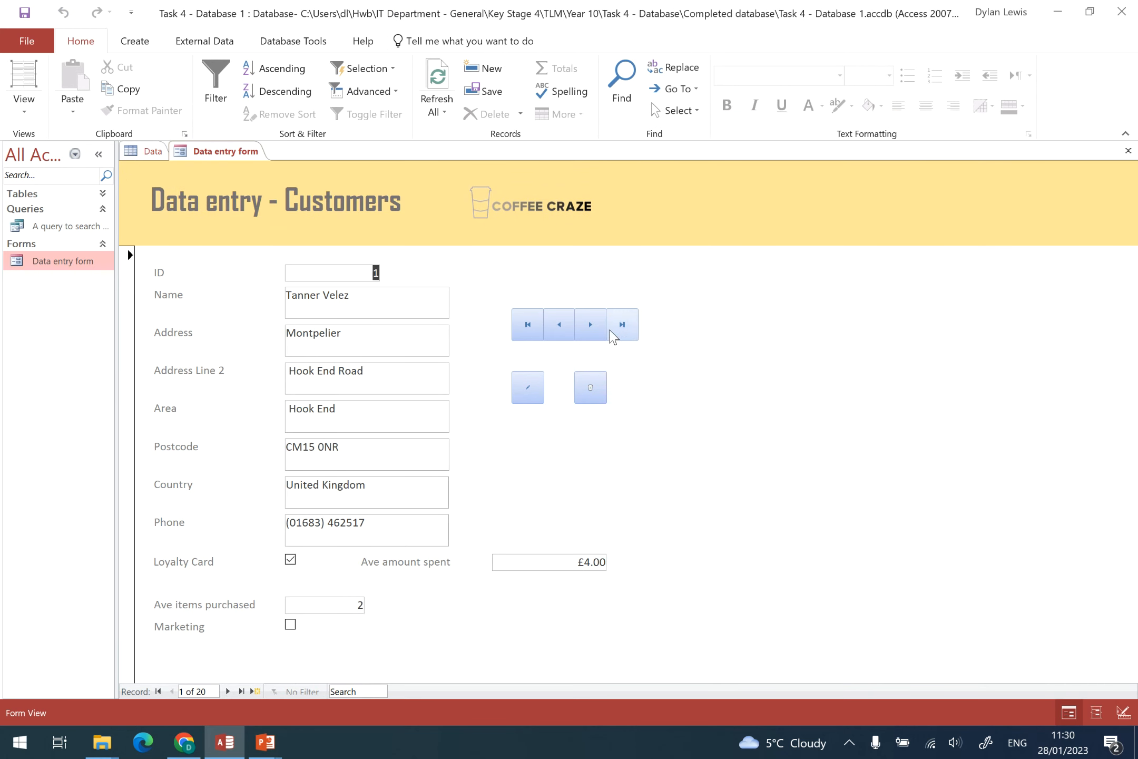
left_click(590, 326)
left_click(590, 325)
left_click(558, 325)
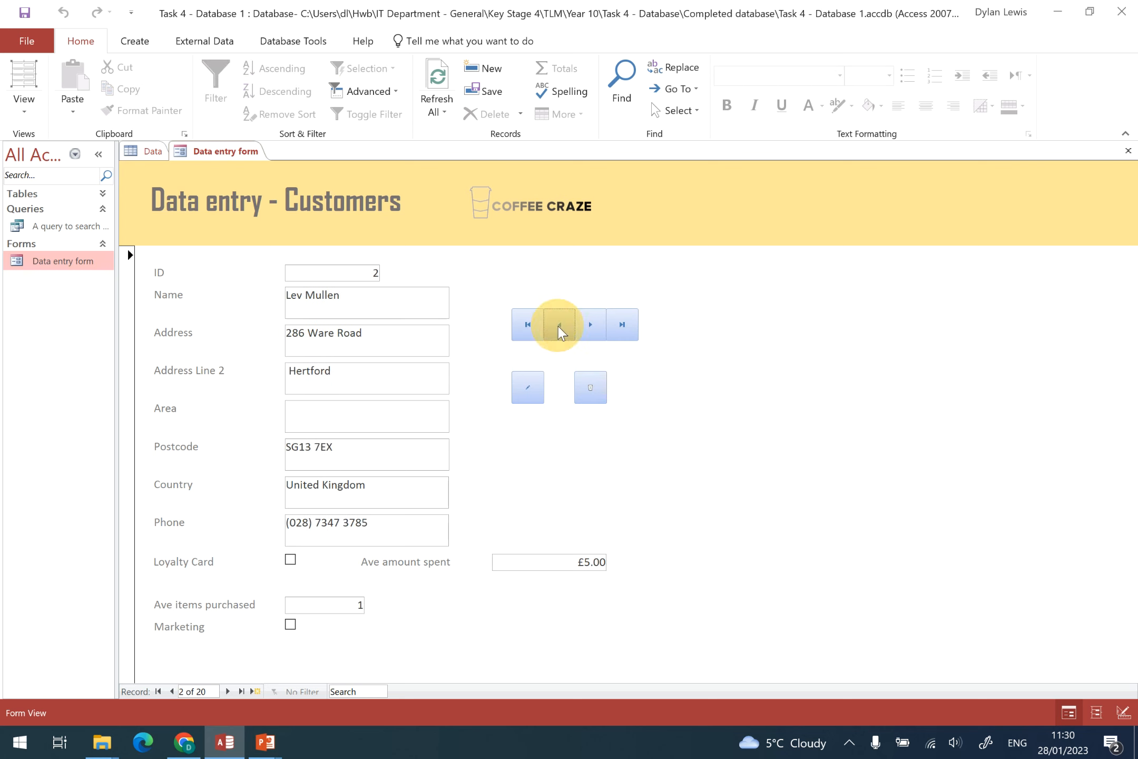
left_click(560, 328)
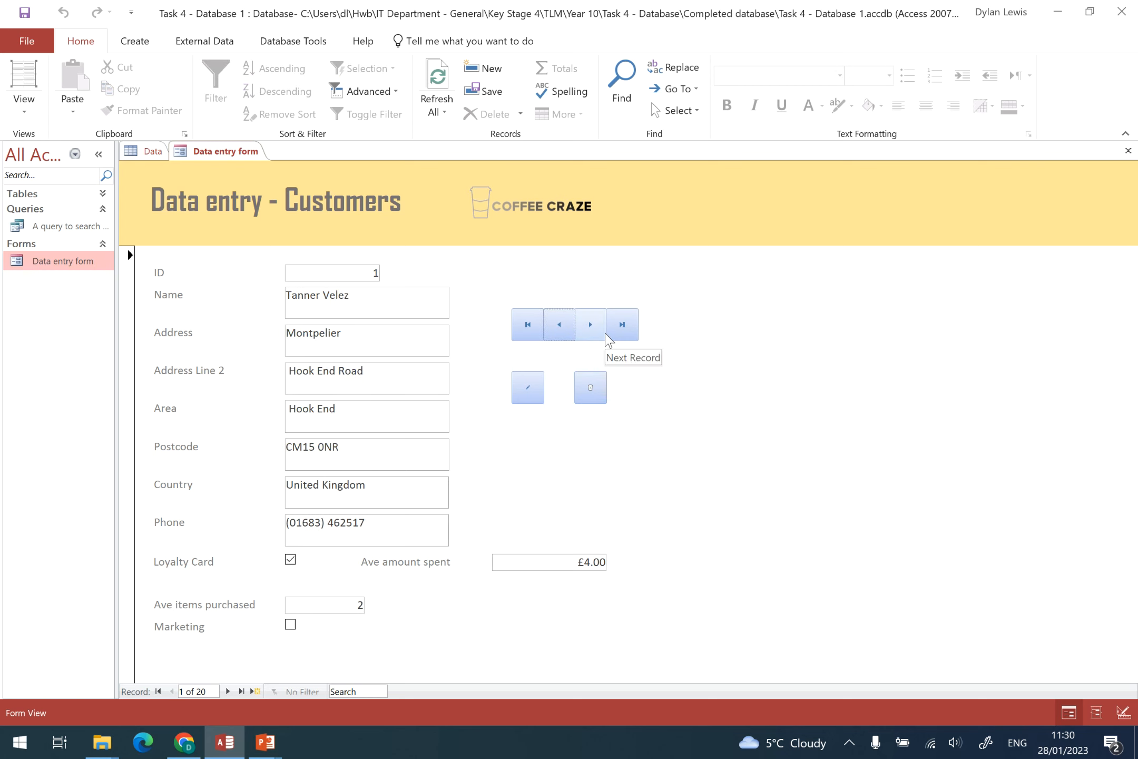
Test the add-record and delete-record buttons on a blank record, and step back through five existing records.
left_click(535, 396)
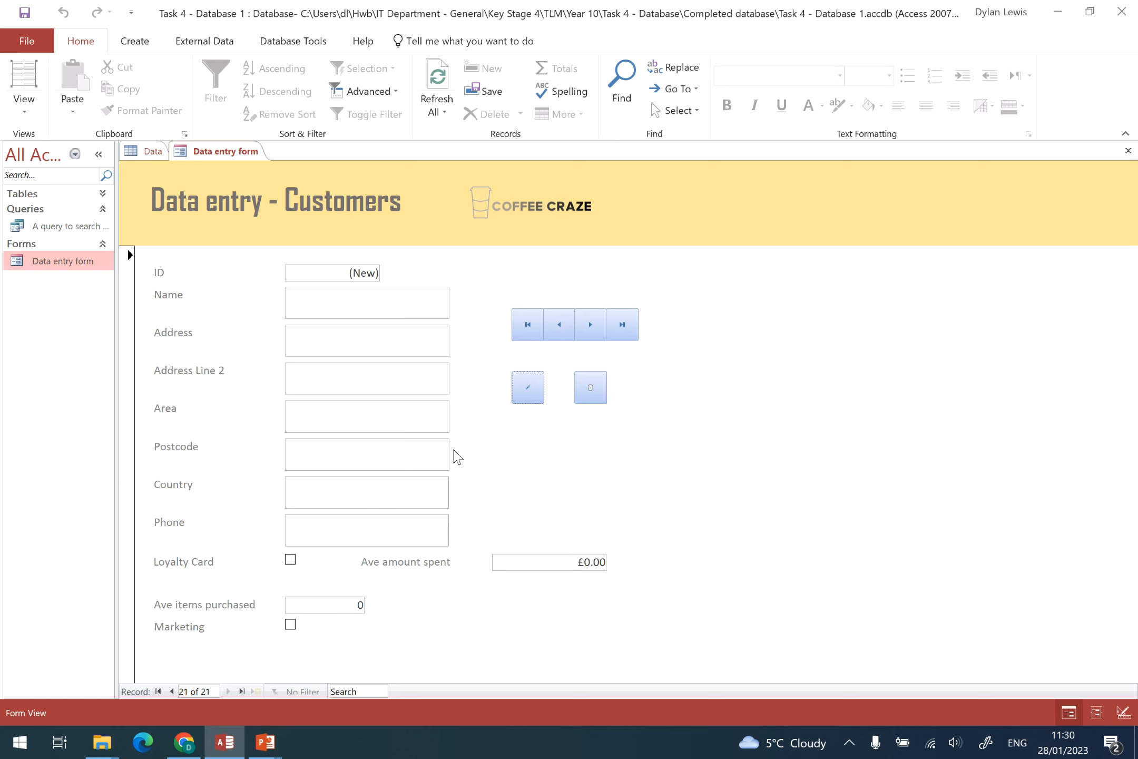
left_click(595, 392)
left_click(564, 329)
left_click(564, 329)
left_click(564, 329)
left_click(564, 329)
left_click(564, 329)
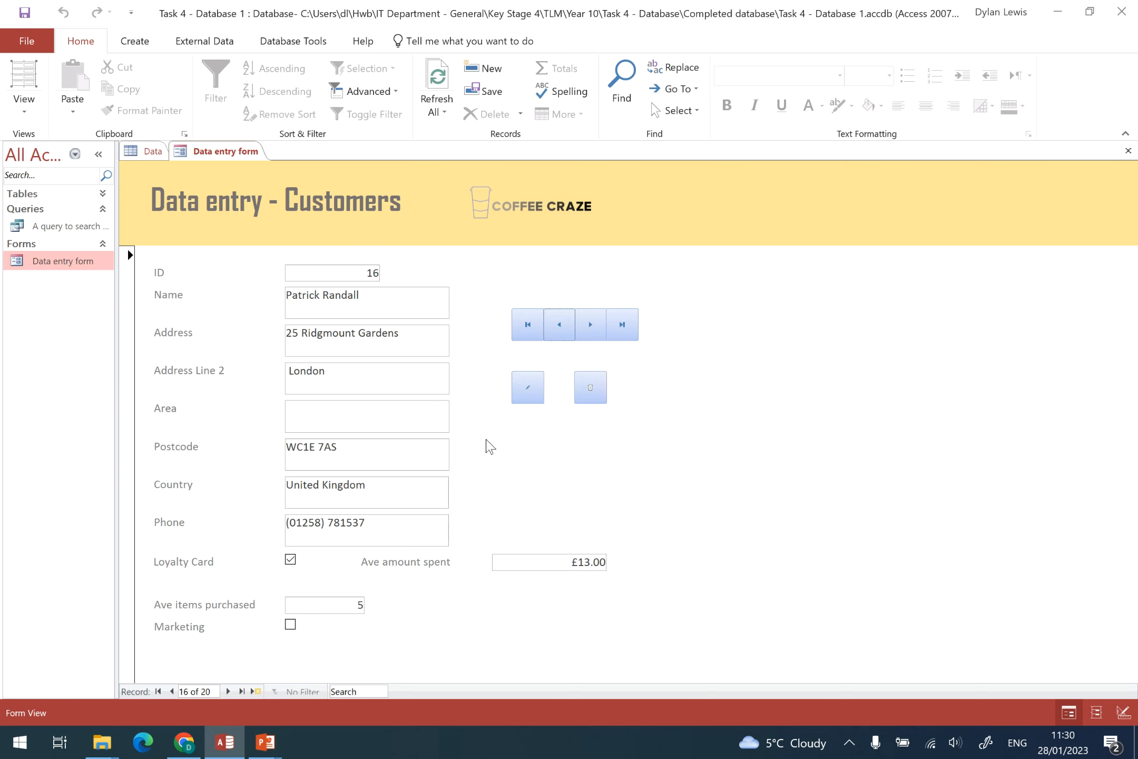